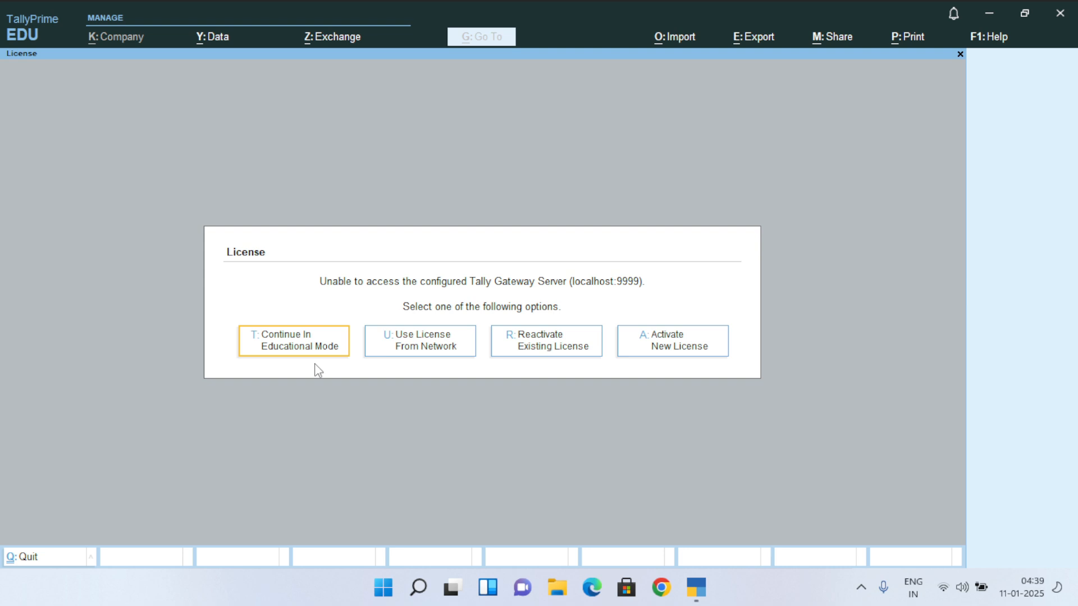
Continue in Educational Mode and browse the empty Select Company list back to Create Company
key("t")
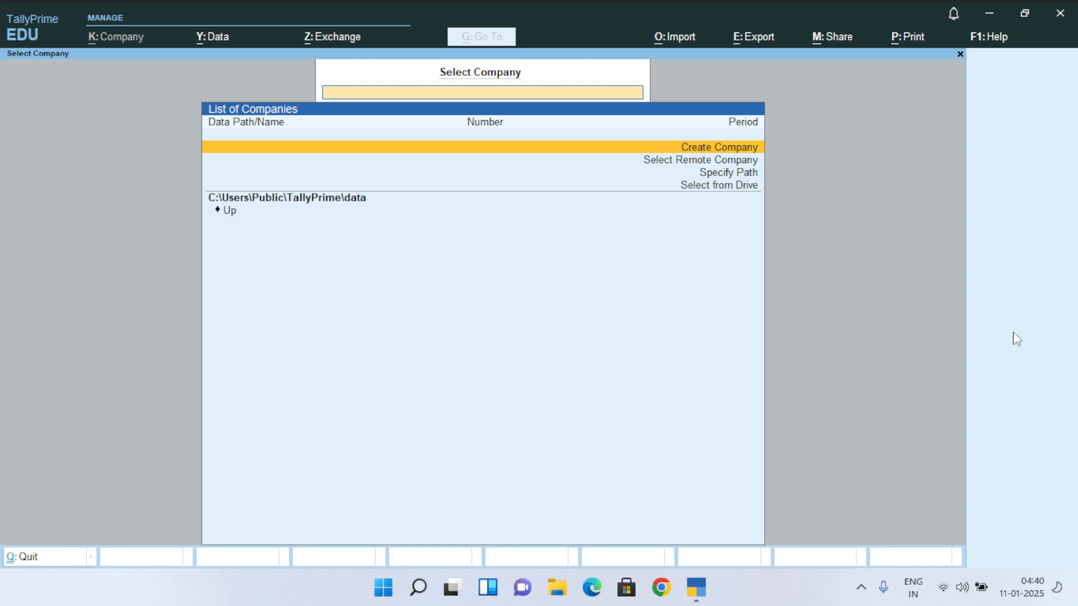
key("Down")
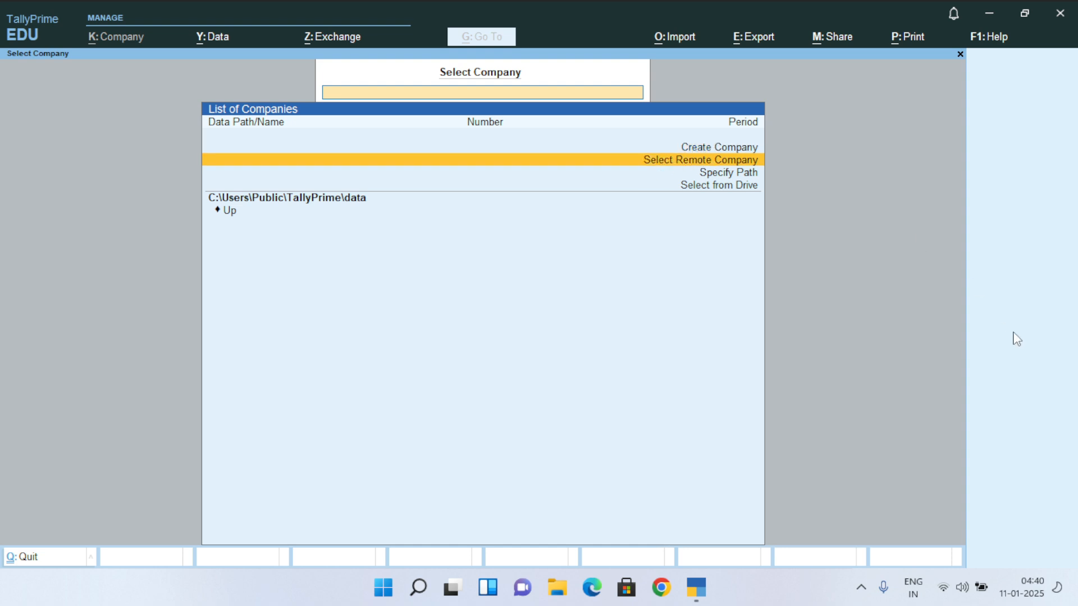
key("Up")
key("Down")
key("Up")
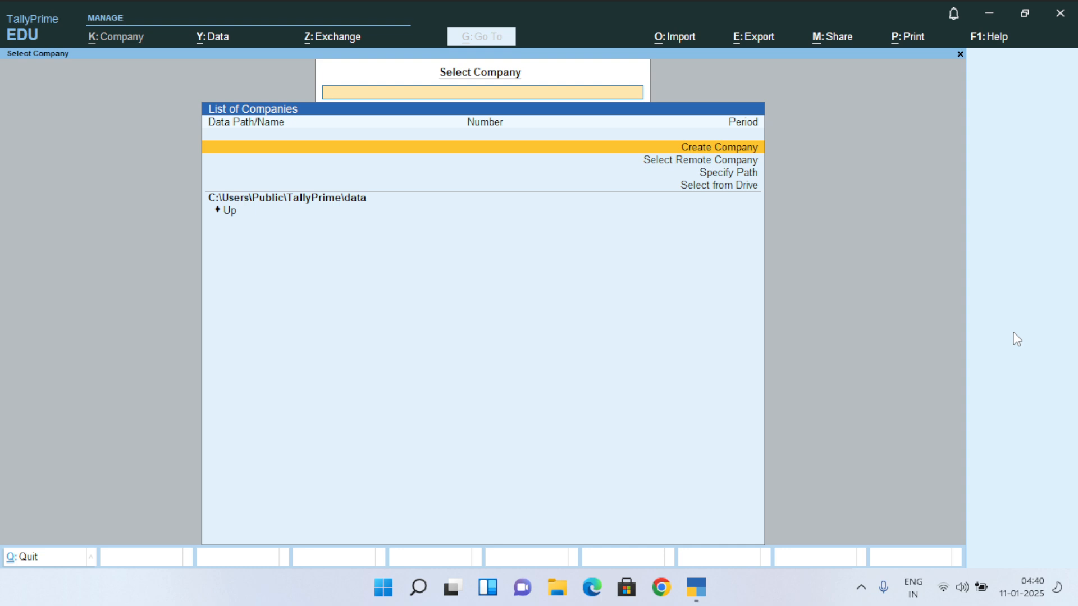
Start a new company named 'Canon Pvt. Ltd', with the mailing name filled to match
key("Return")
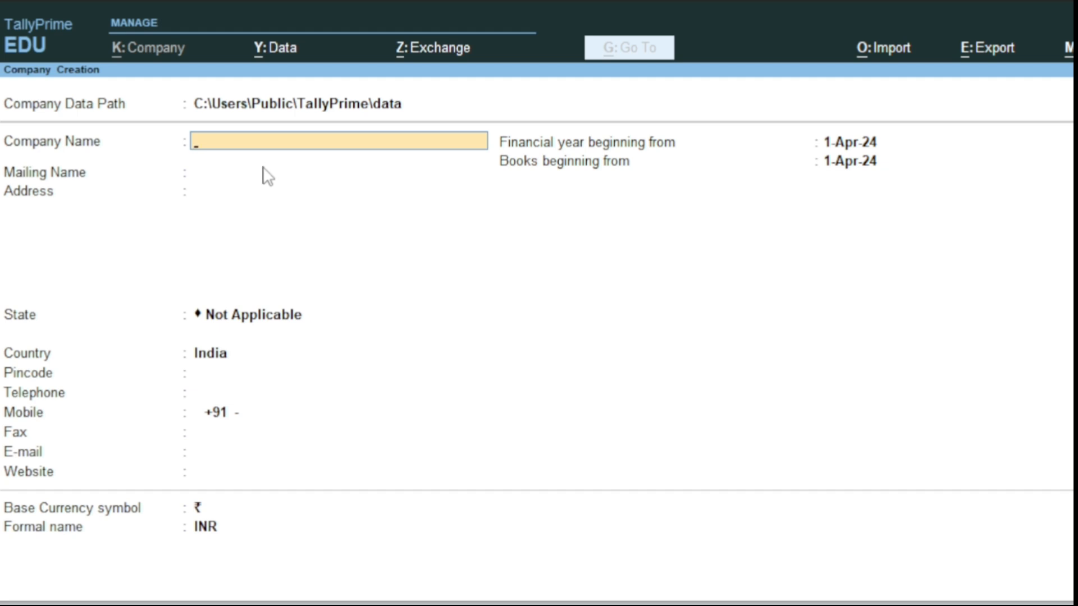
type("Canon")
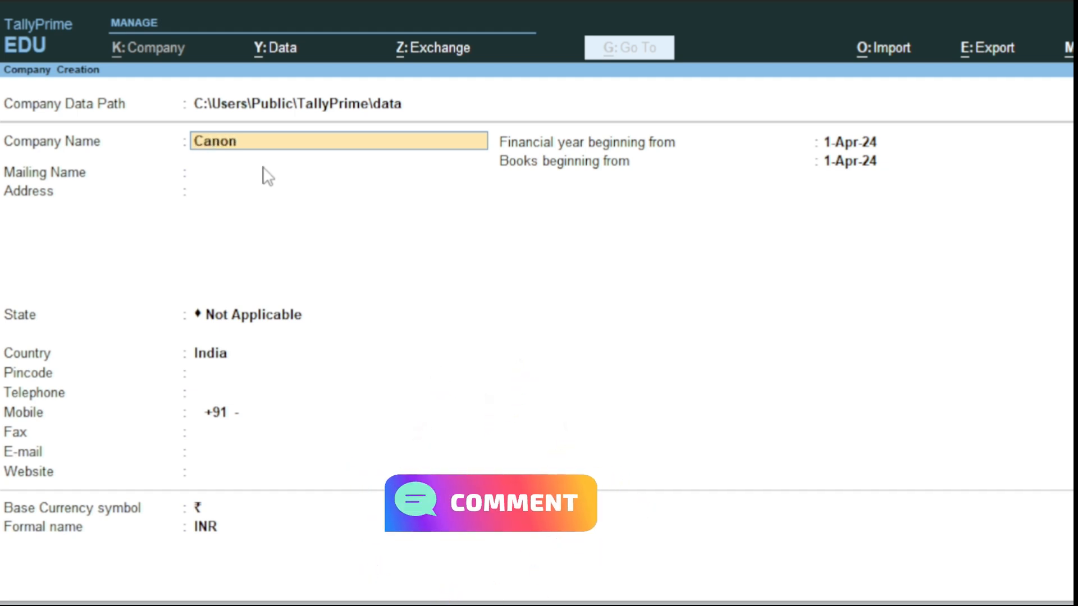
type(" Pvt")
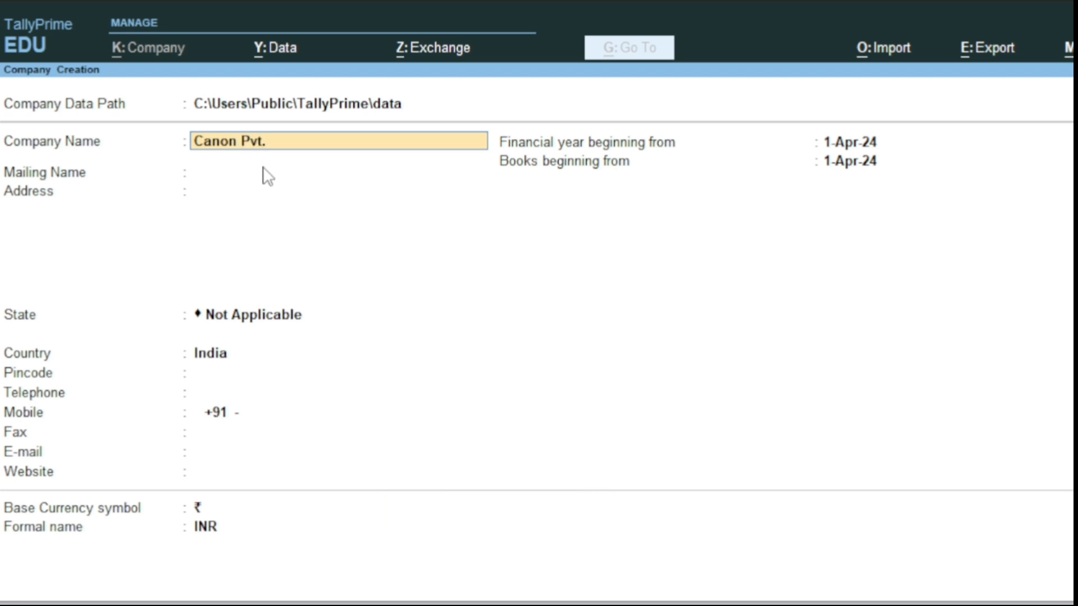
type(". Ltd.")
key("Return")
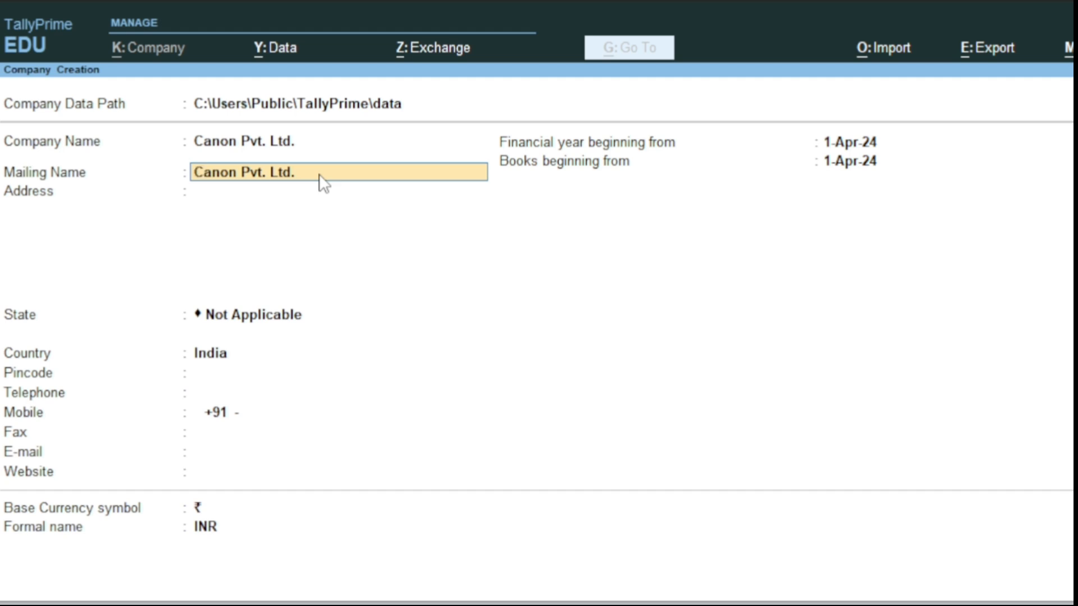
Keep the mailing name and enter the company's locality and city as the address
key("Return")
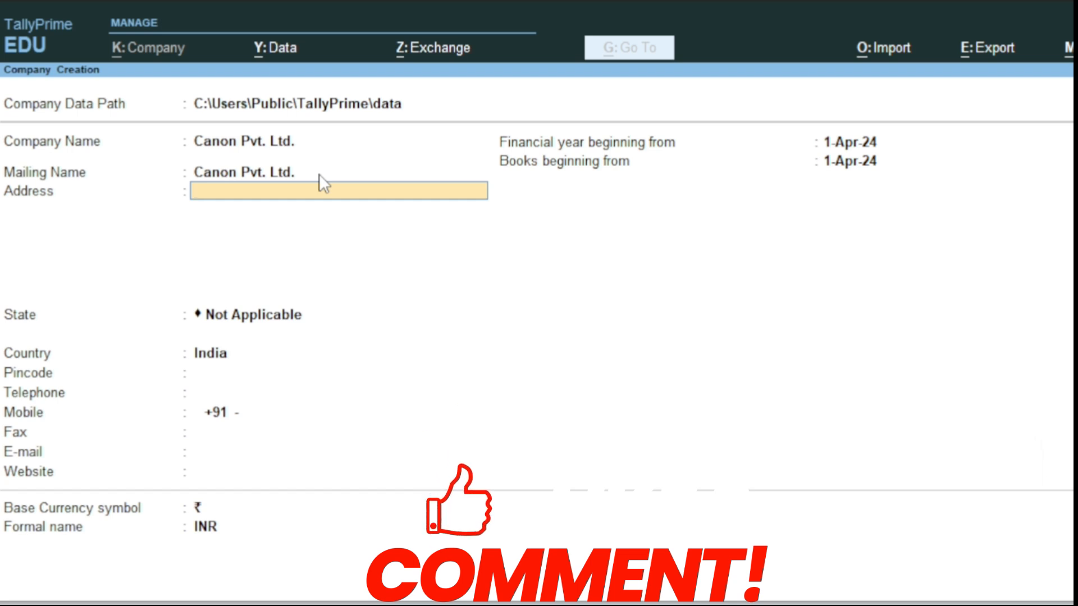
type("Cvi")
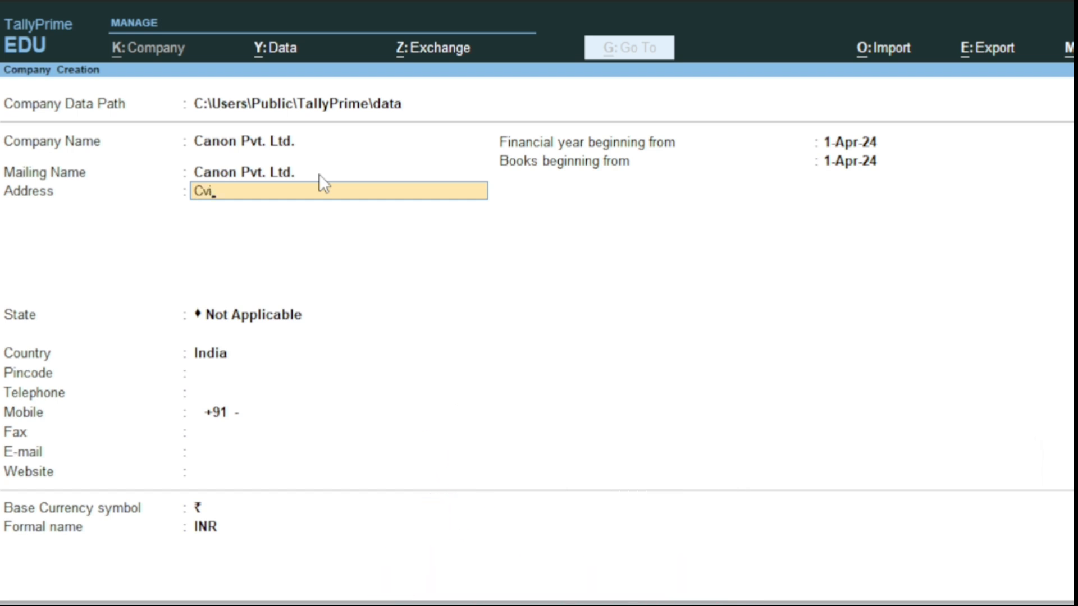
key("BackSpace")
key("BackSpace")
type("ivil Lines, Gorakhpur")
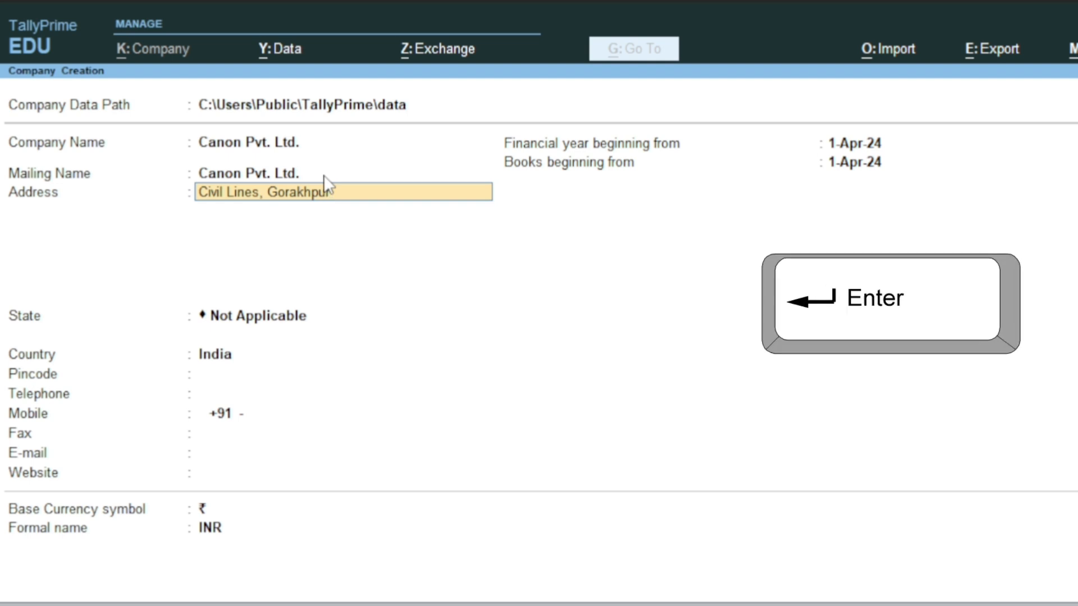
key("Return")
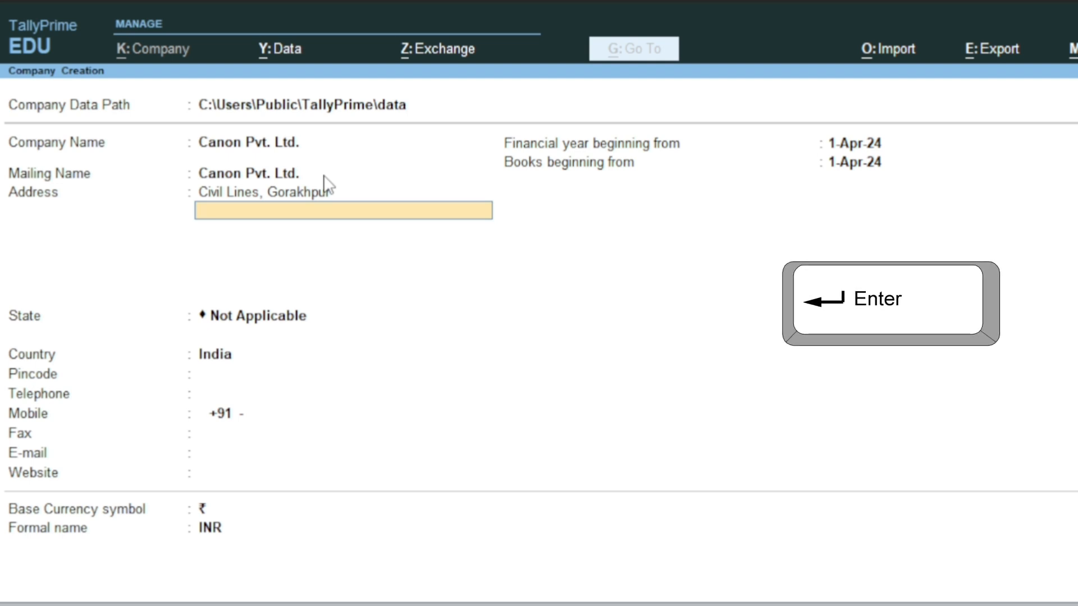
key("BackSpace")
key("BackSpace")
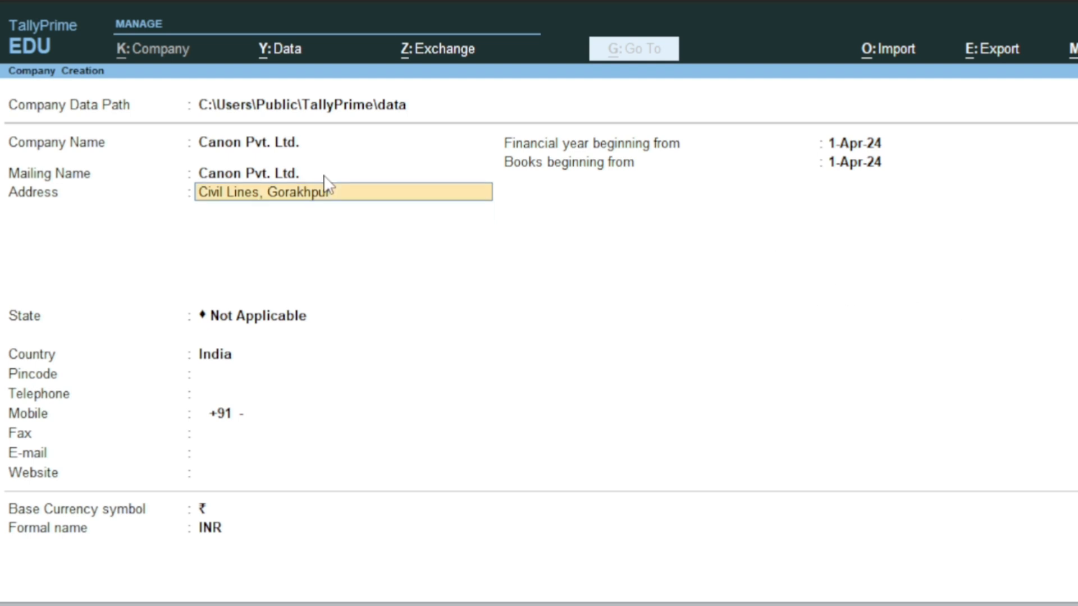
key("Return")
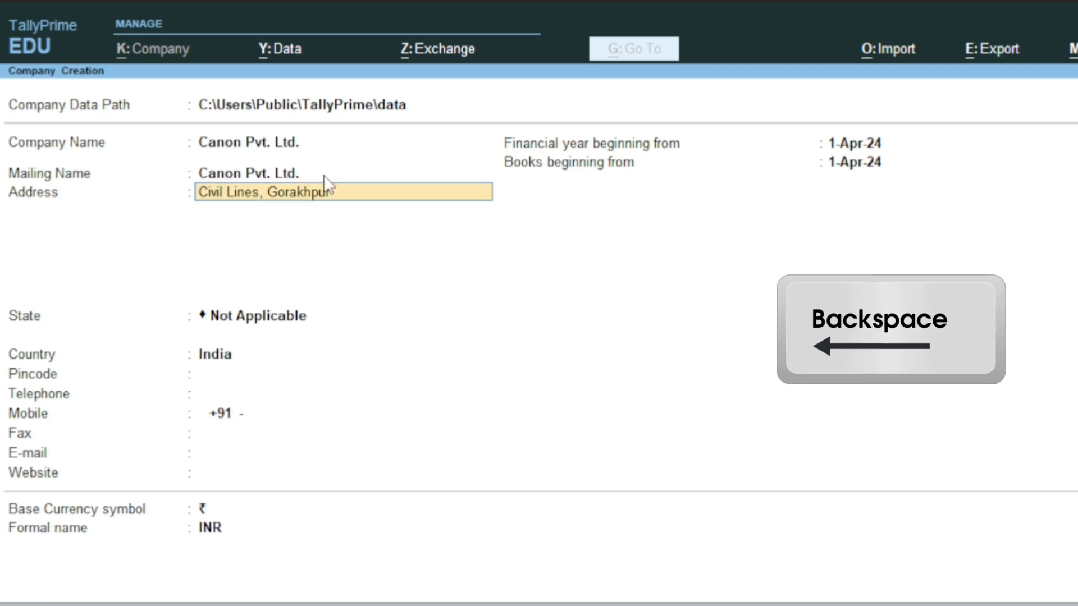
key("Return")
key("Return")
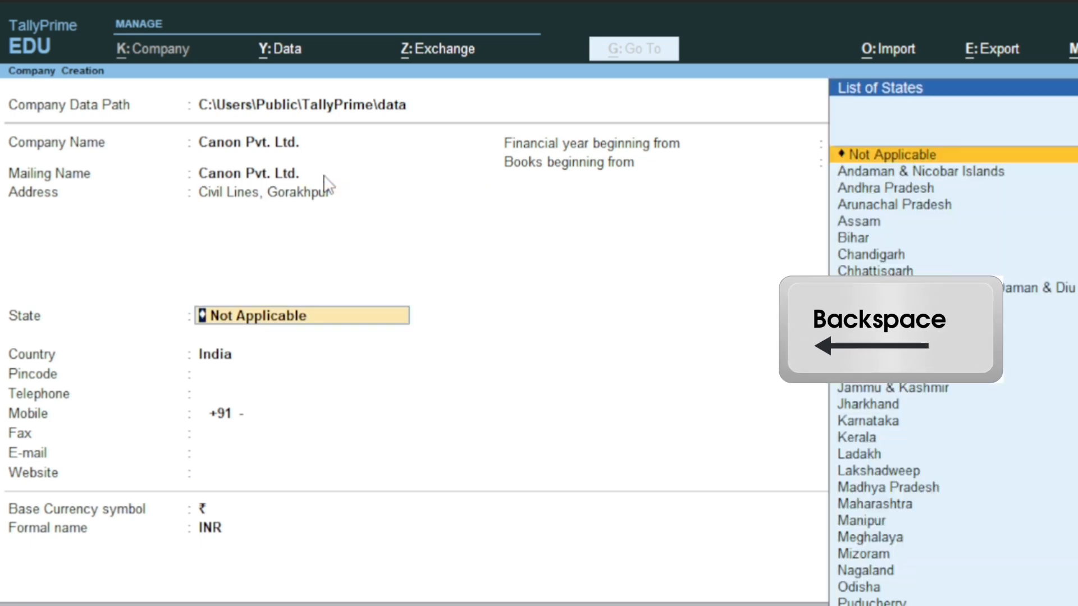
Choose Uttar Pradesh as the company's state from the List of States
key("BackSpace")
key("BackSpace")
key("Return")
key("Return")
key("Return")
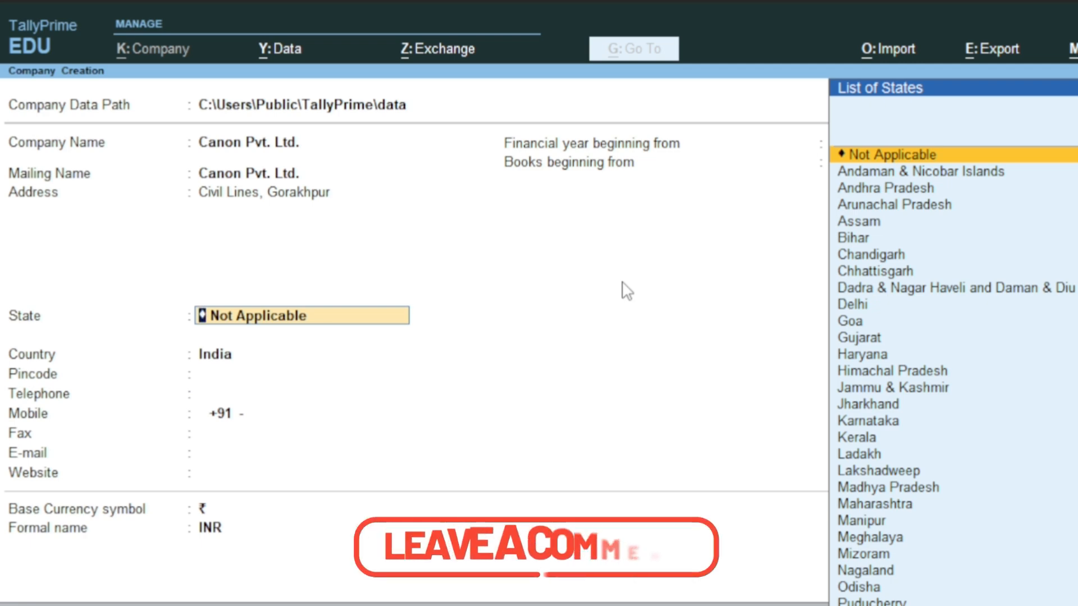
type("Utt")
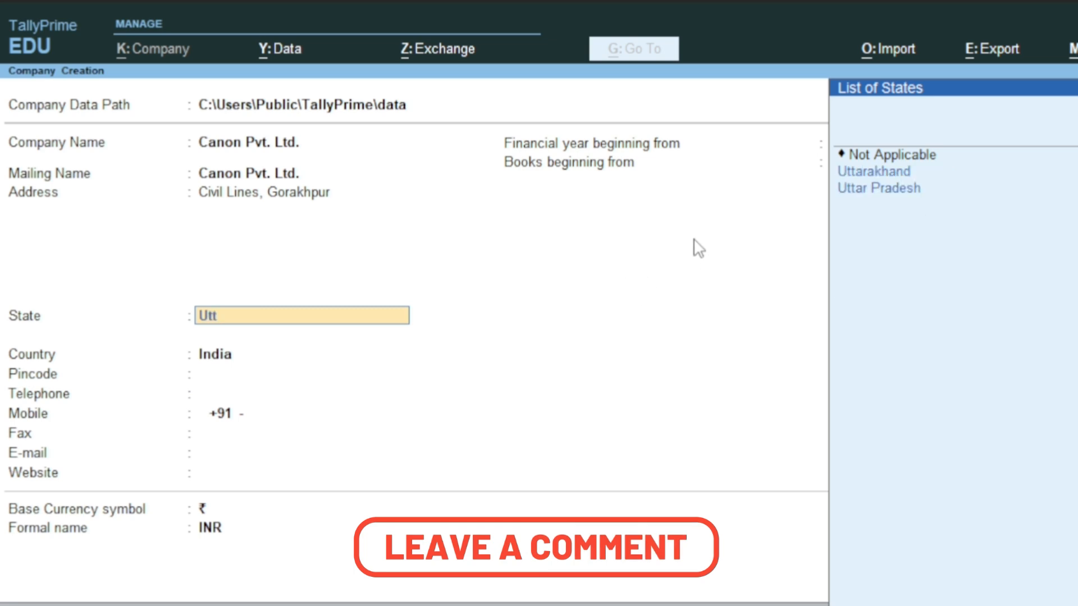
key("Down")
key("Down")
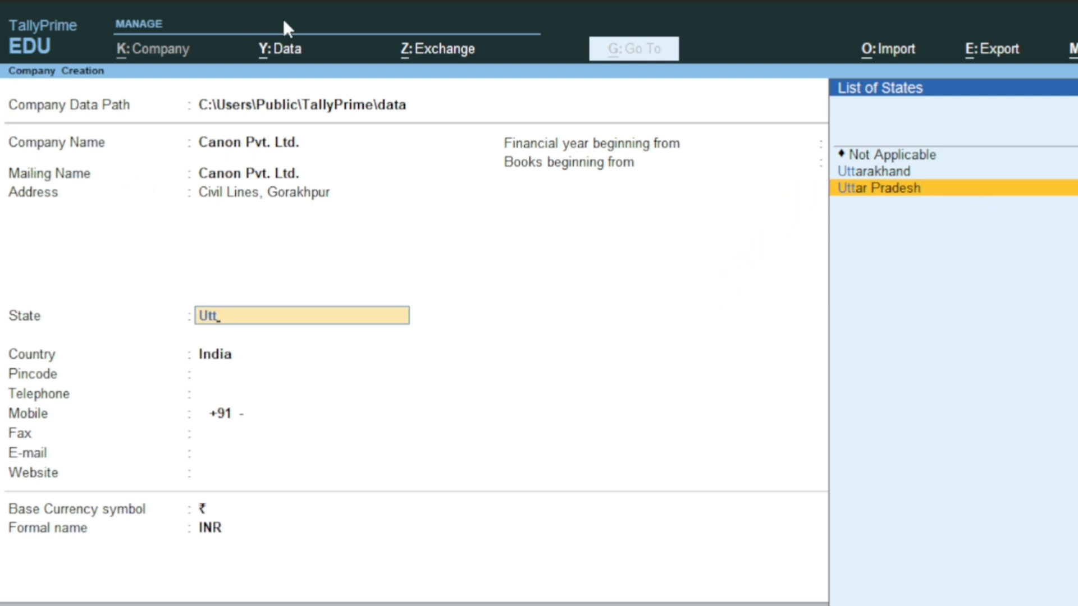
key("Return")
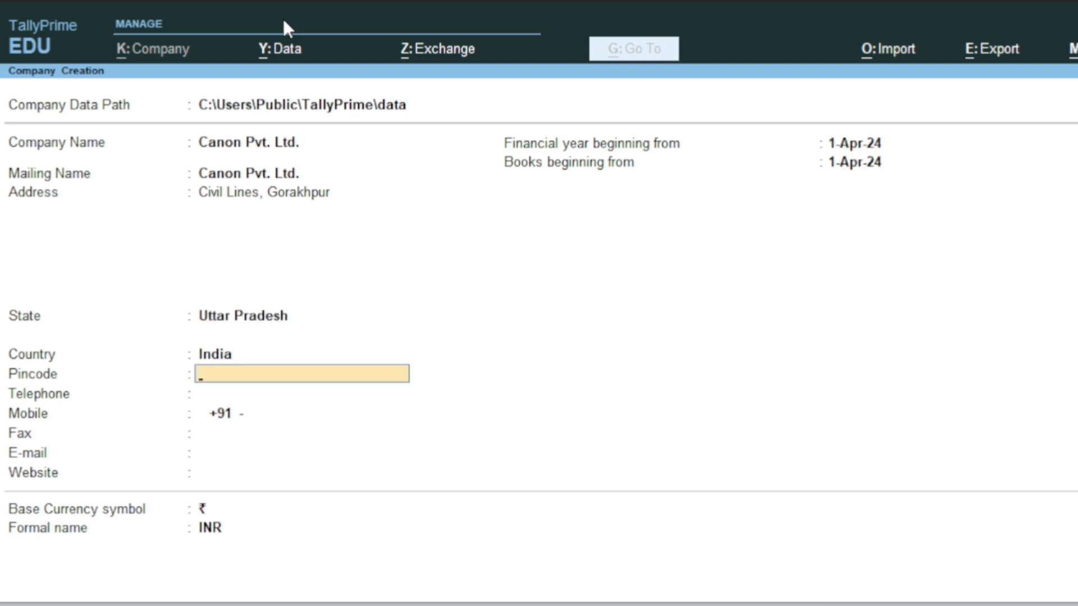
Enter the pincode and the company's mobile number, leaving telephone blank
type("278596")
key("Return")
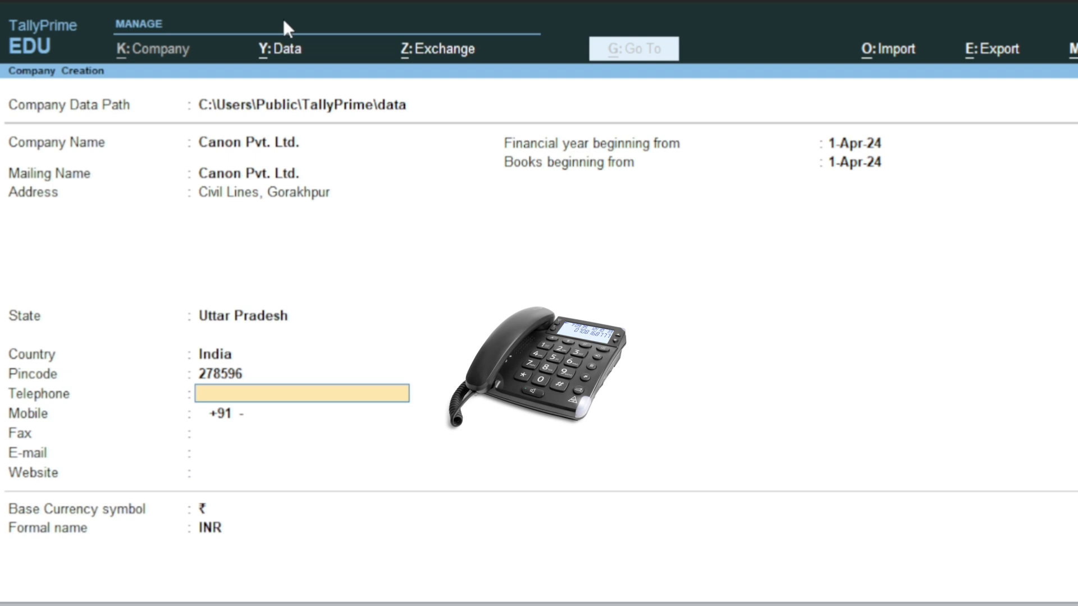
key("Return")
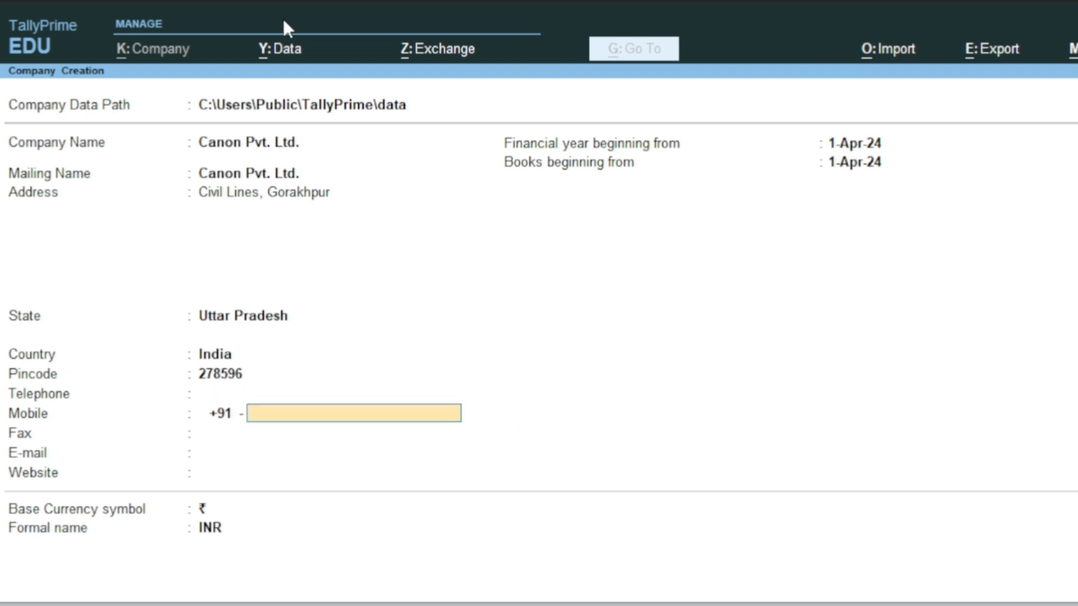
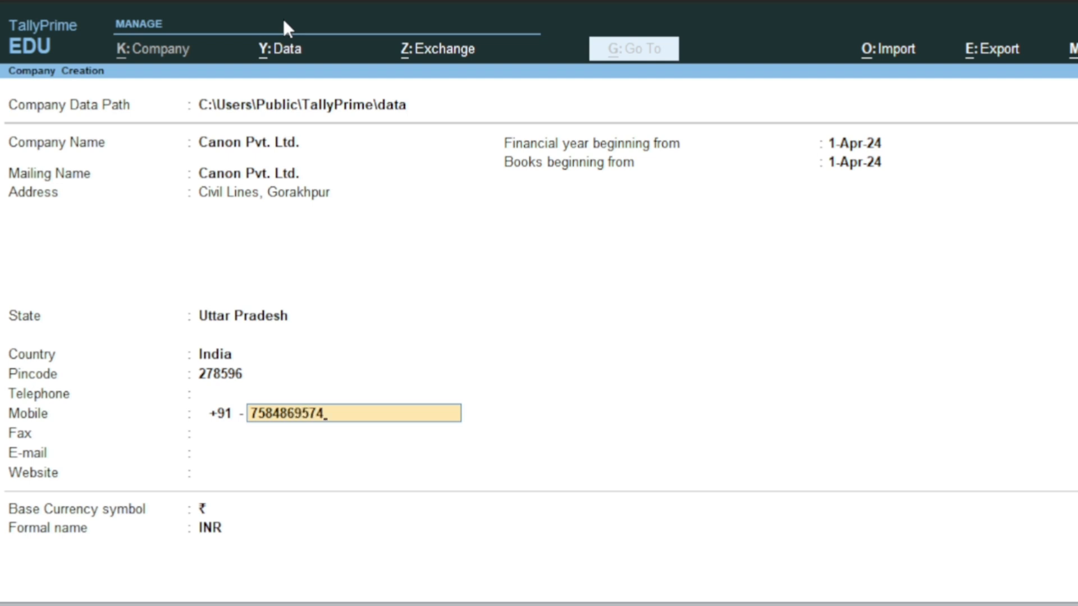
key("Return")
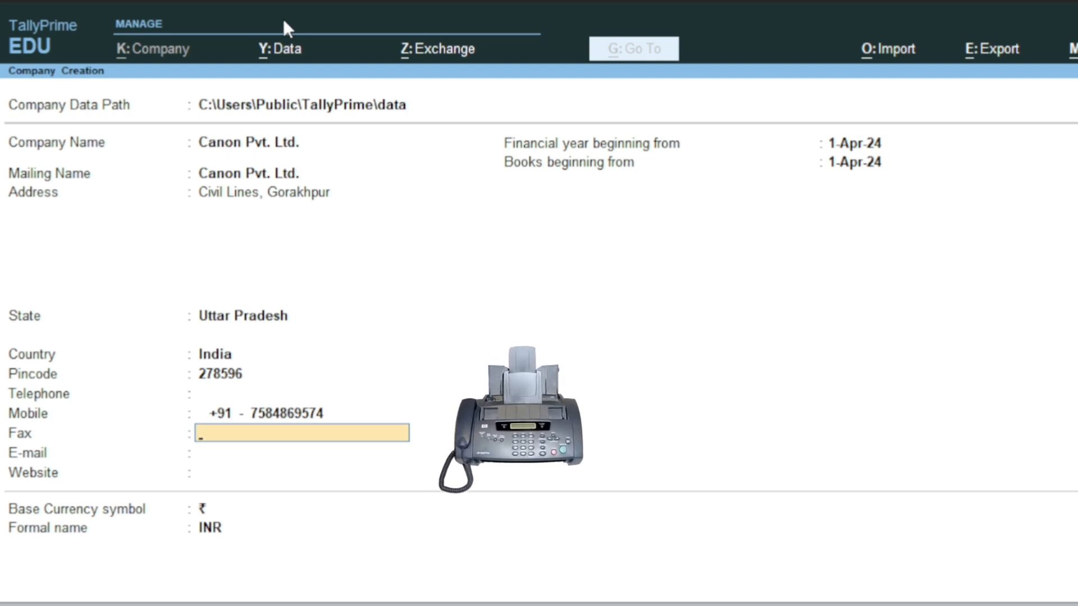
key("Return")
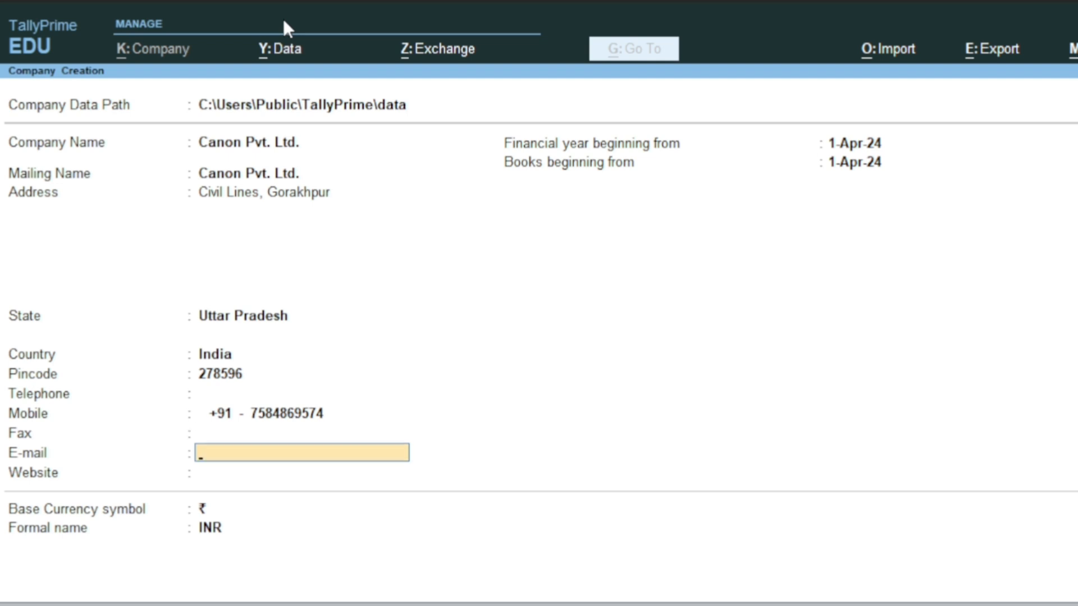
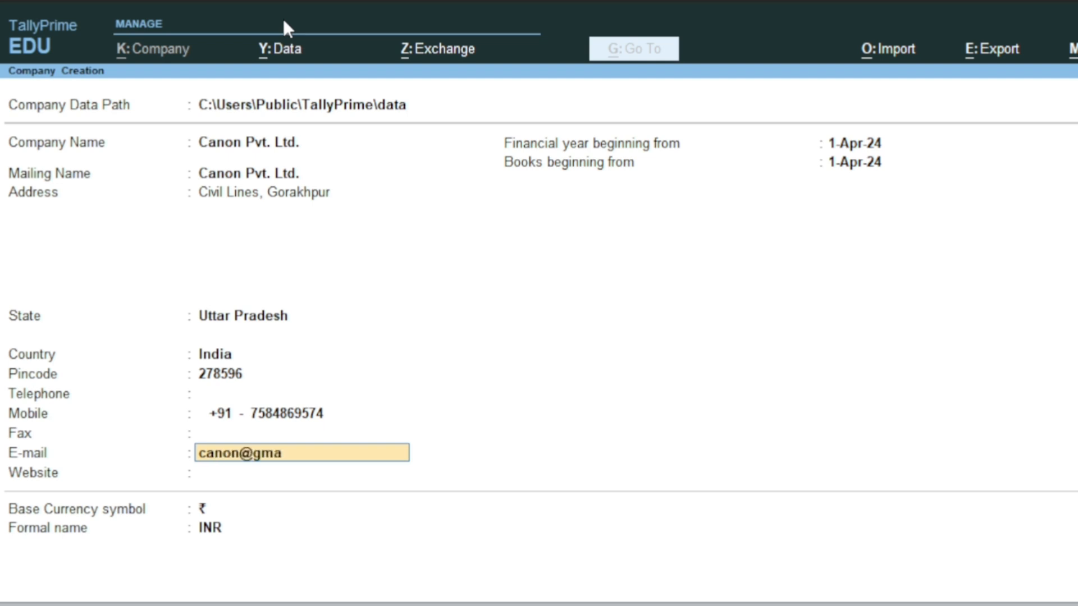
key("Return")
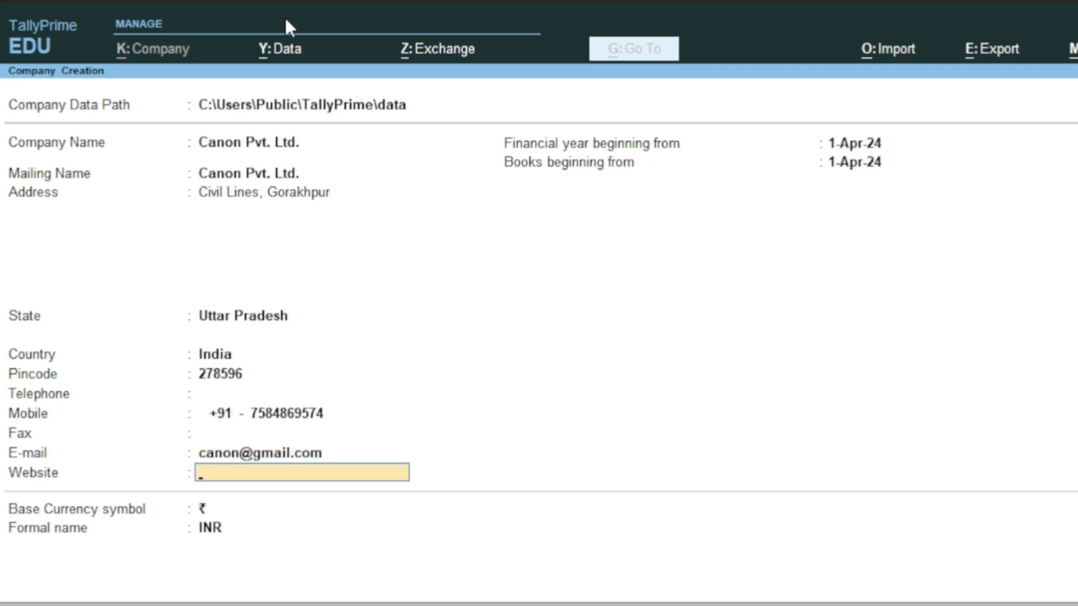
type("www.canon.com")
key("Return")
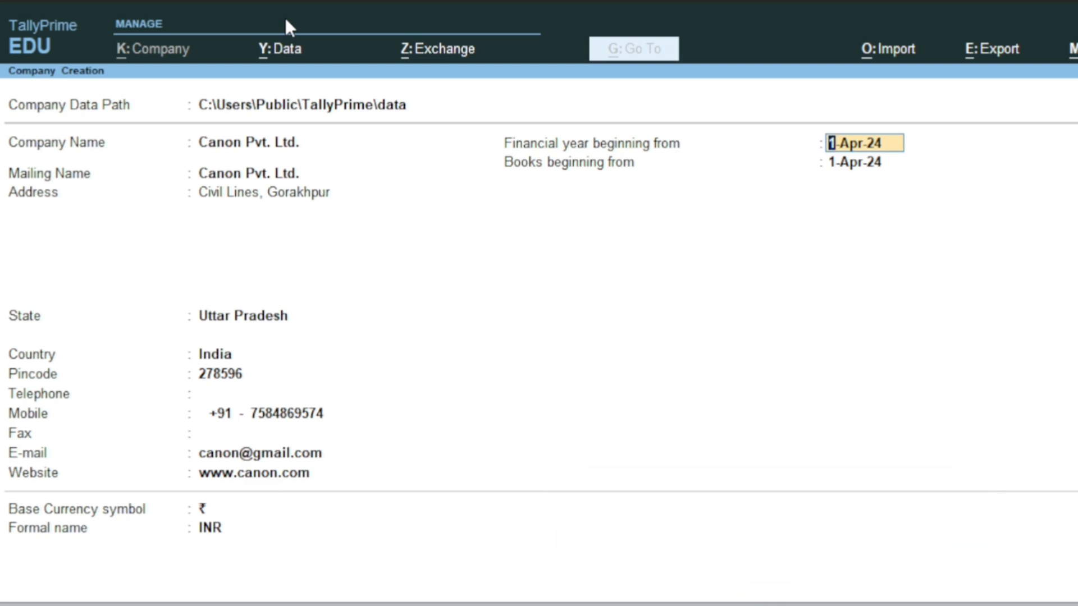
key("Return")
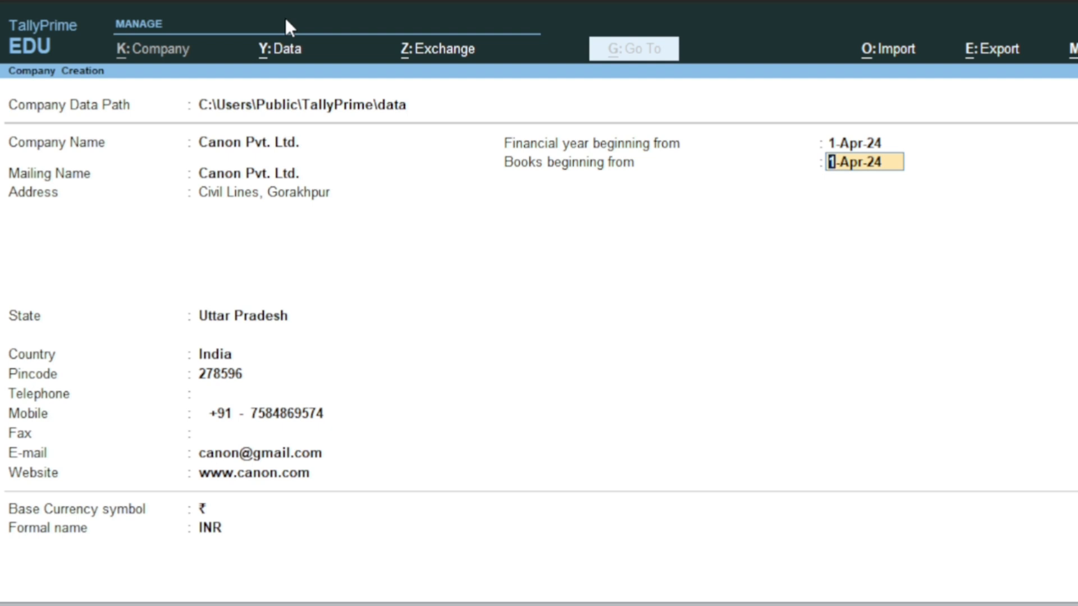
key("Return")
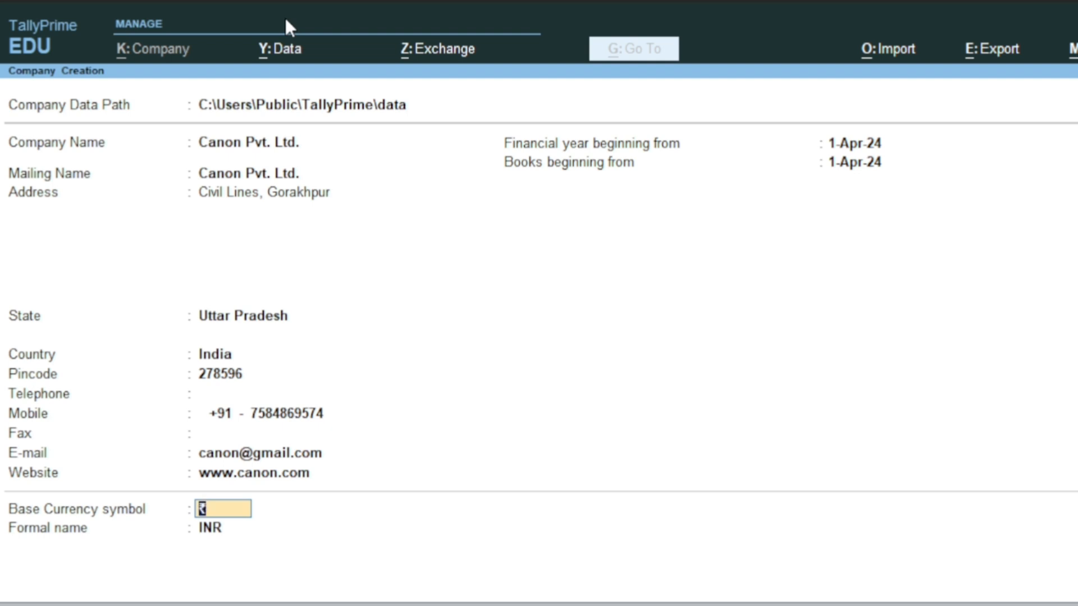
Keep the base currency symbol and accept the form to create Canon Pvt. Ltd
key("Return")
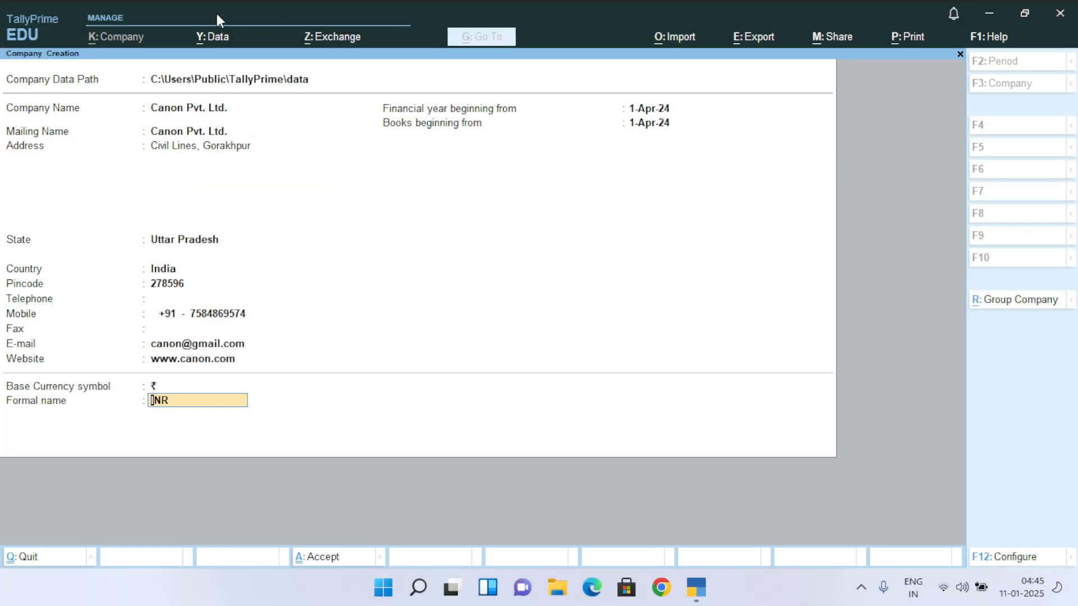
key("Return")
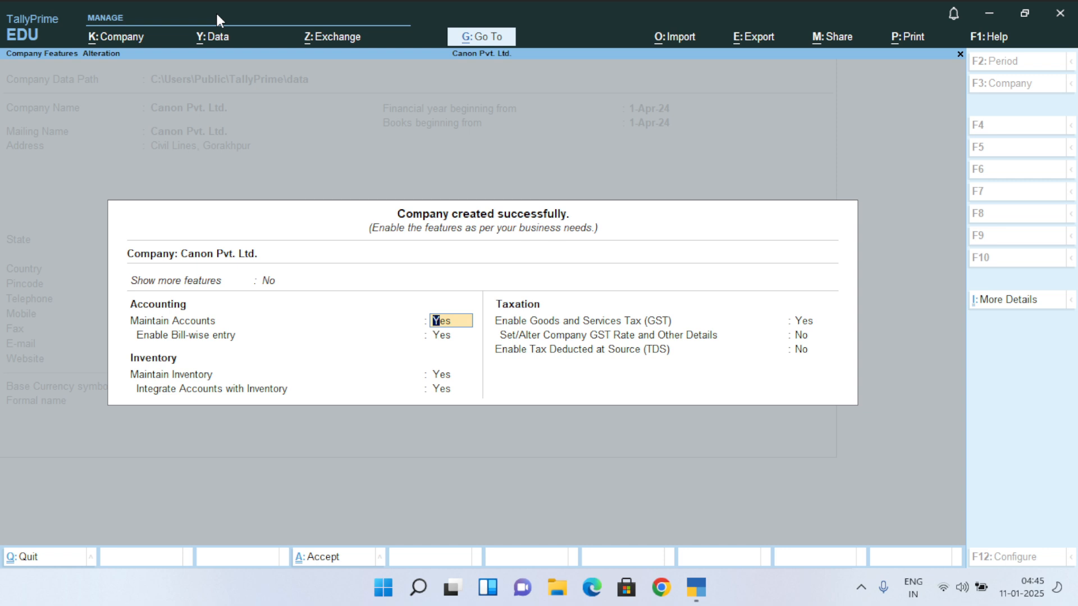
Set Enable GST to No, keeping accounts on, and pass TDS to finish the features
key("Return")
key("Return")
key("Return")
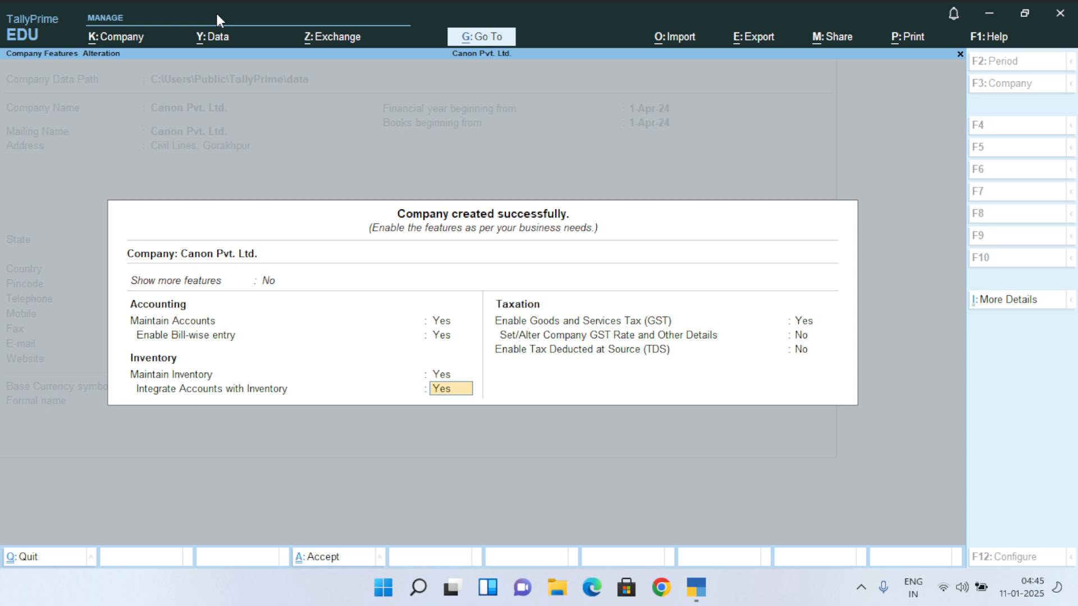
key("Return")
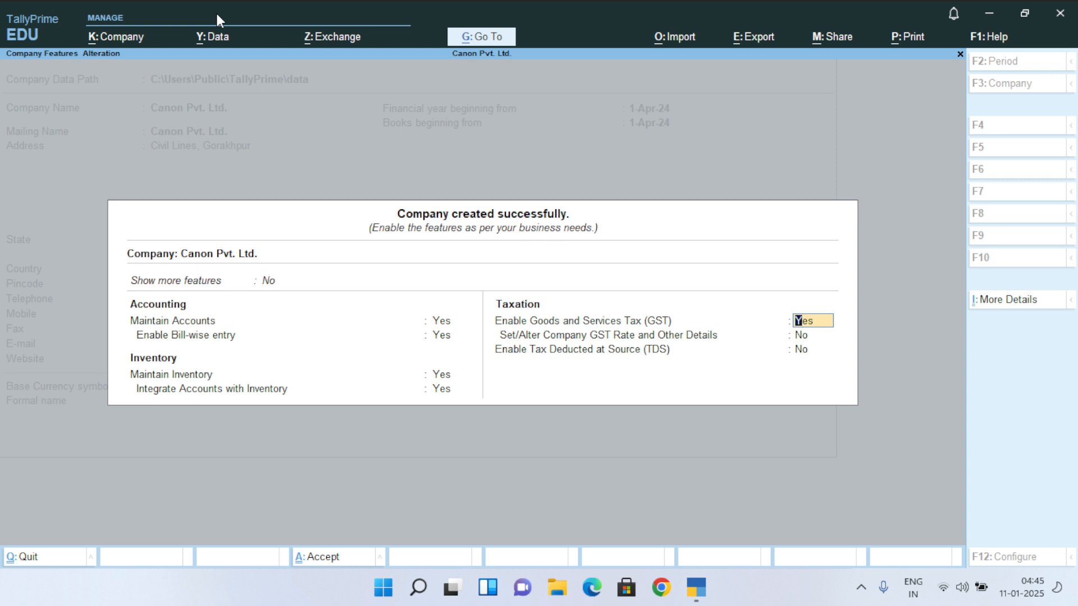
type("n")
key("Return")
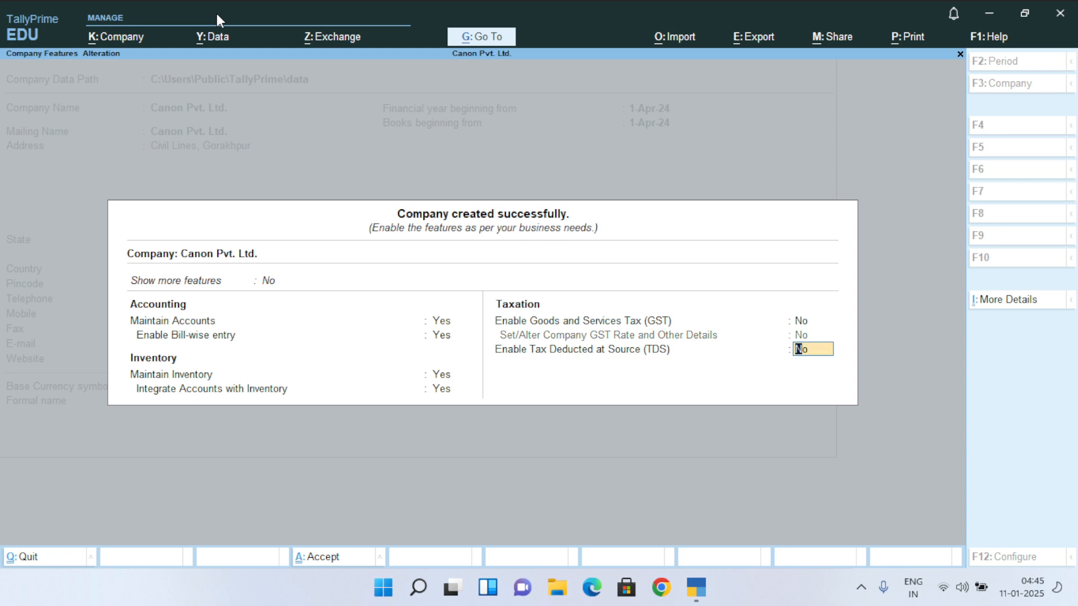
key("Return")
key("Return")
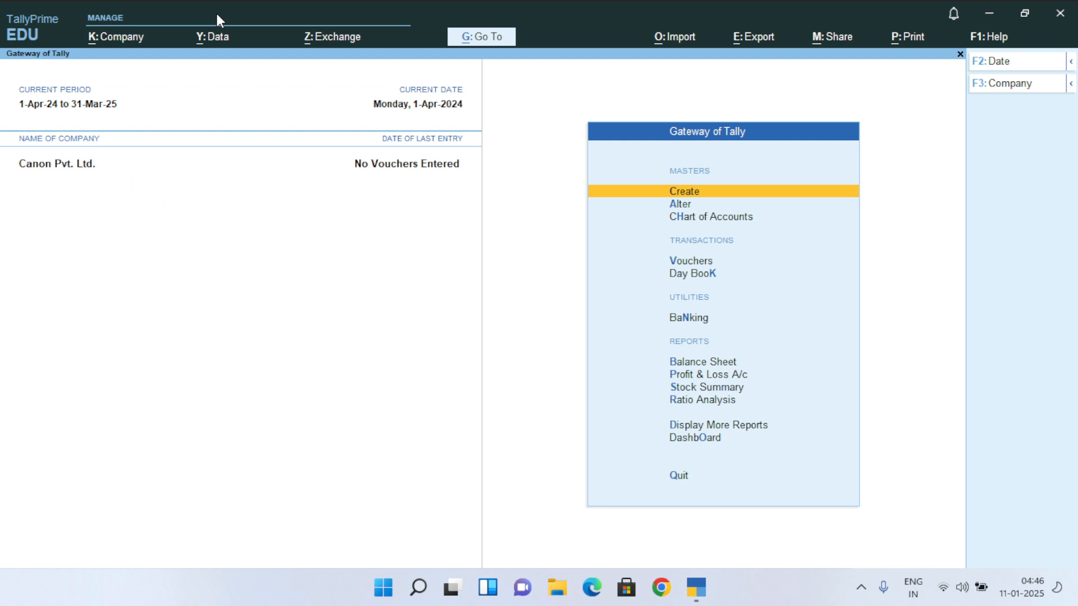
left_click(1059, 20)
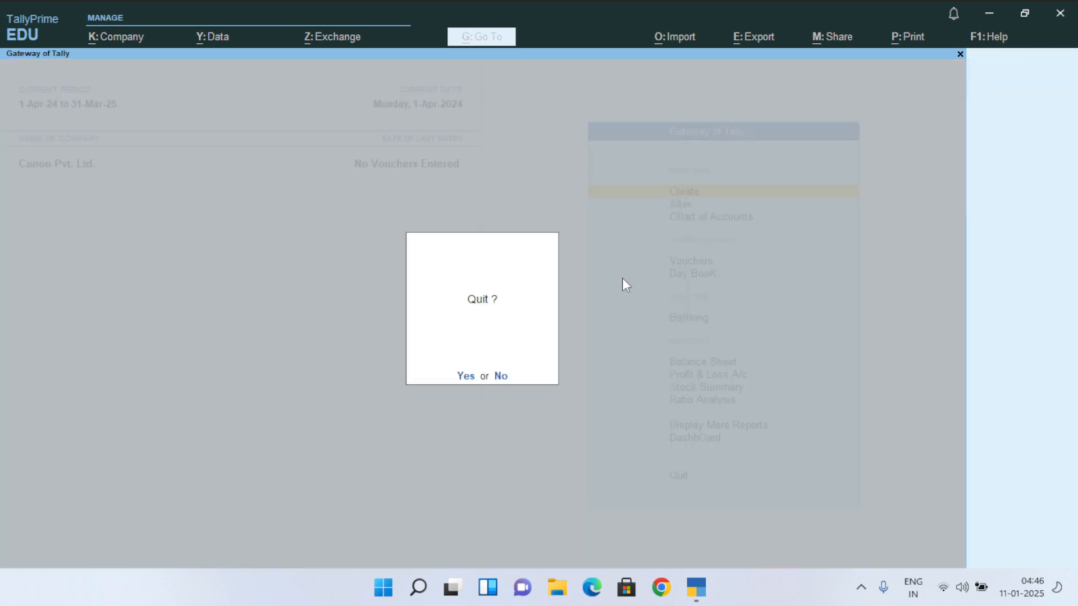
left_click(475, 376)
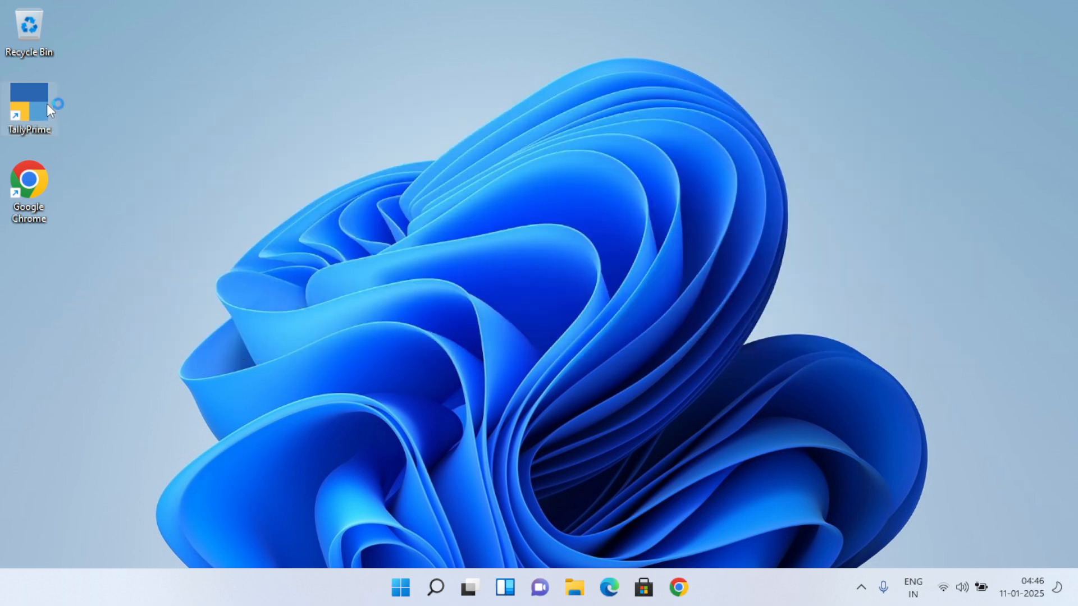
double_click(46, 104)
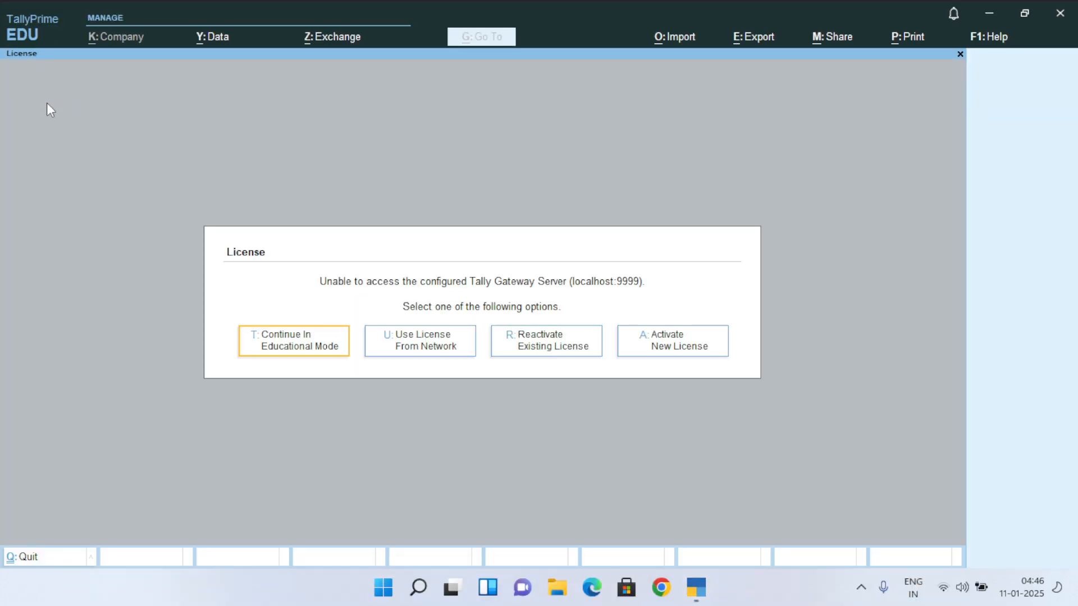
left_click(293, 337)
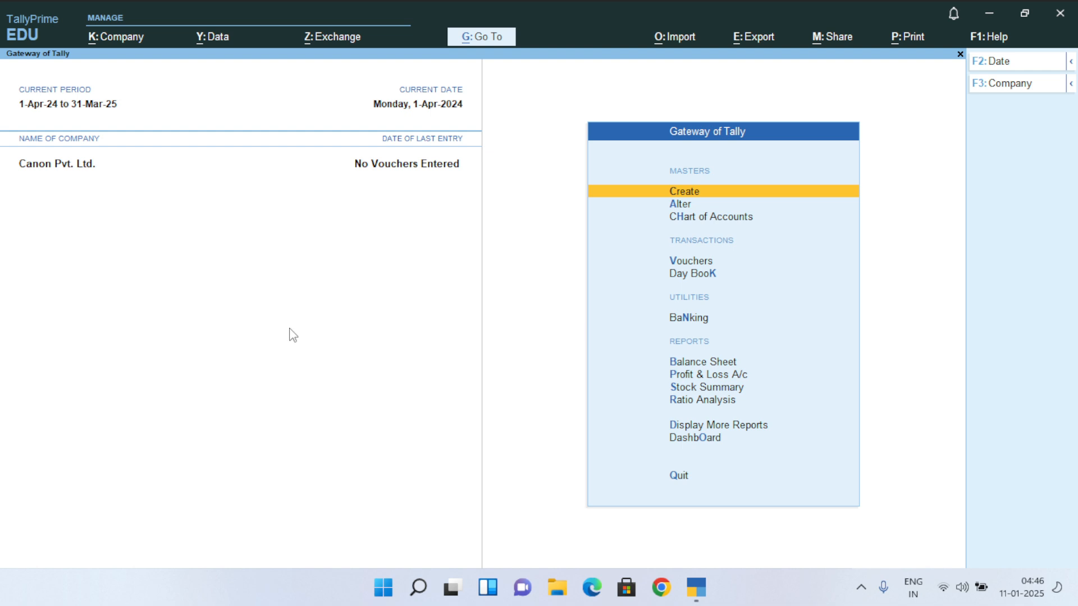
left_click(130, 46)
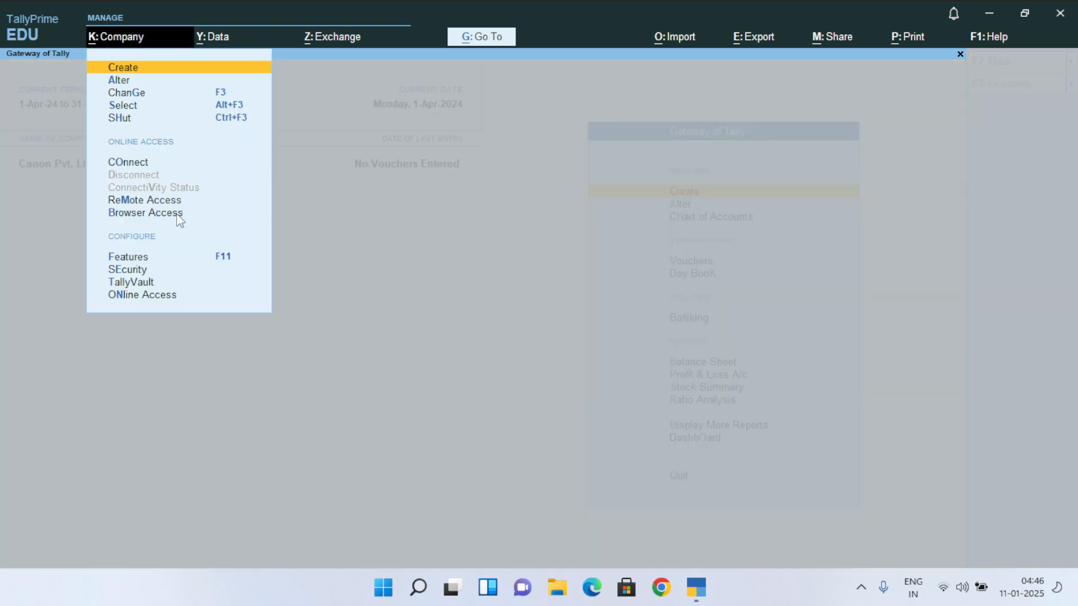
left_click(228, 361)
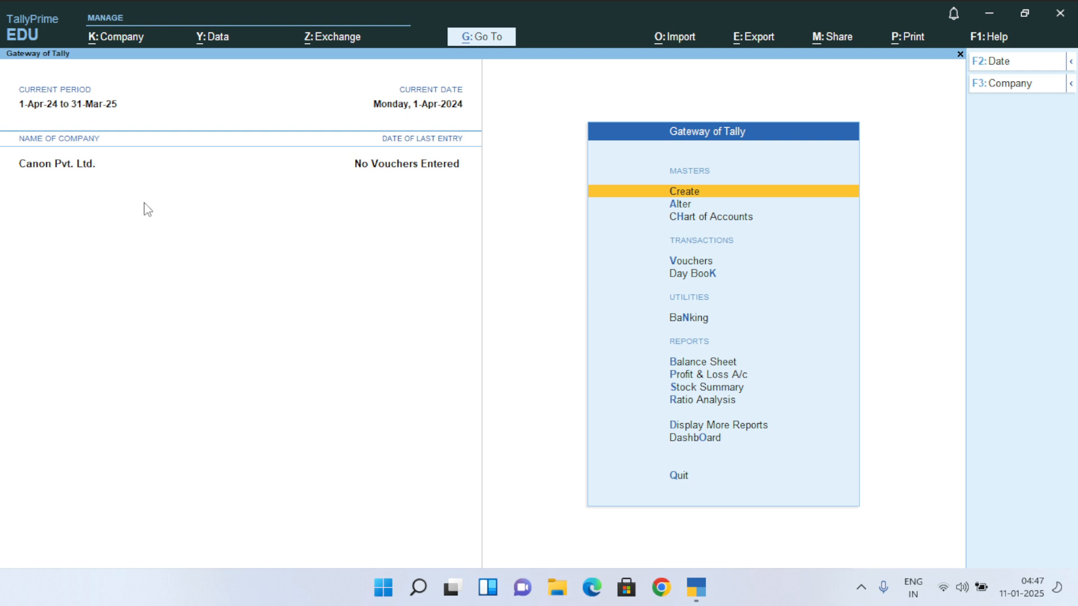
Open a blank Company Creation form through the Alt+K Company menu's Create option
key("alt")
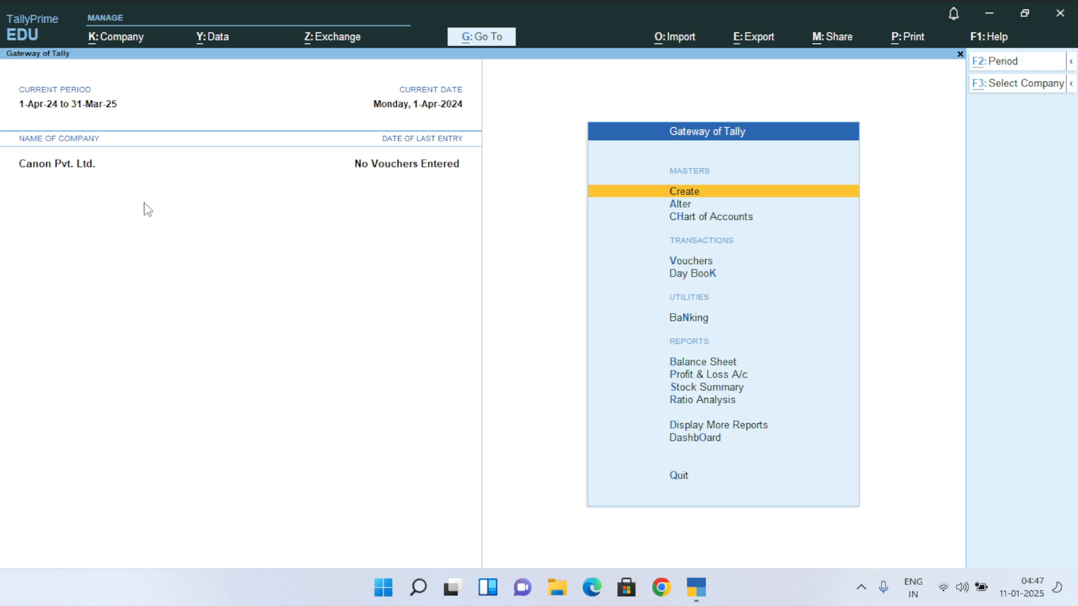
key("alt+k")
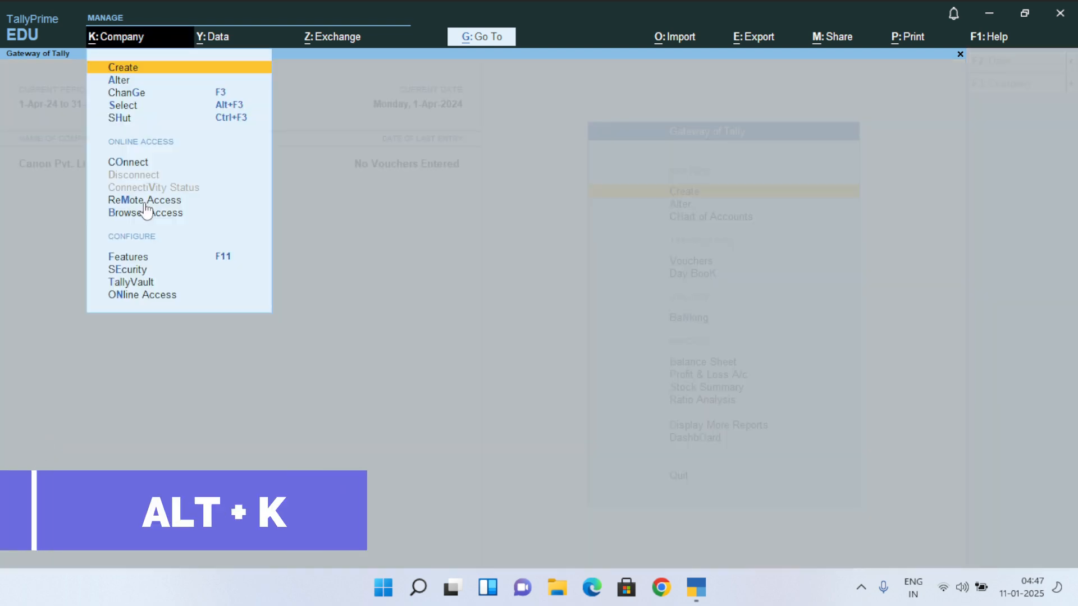
key("Return")
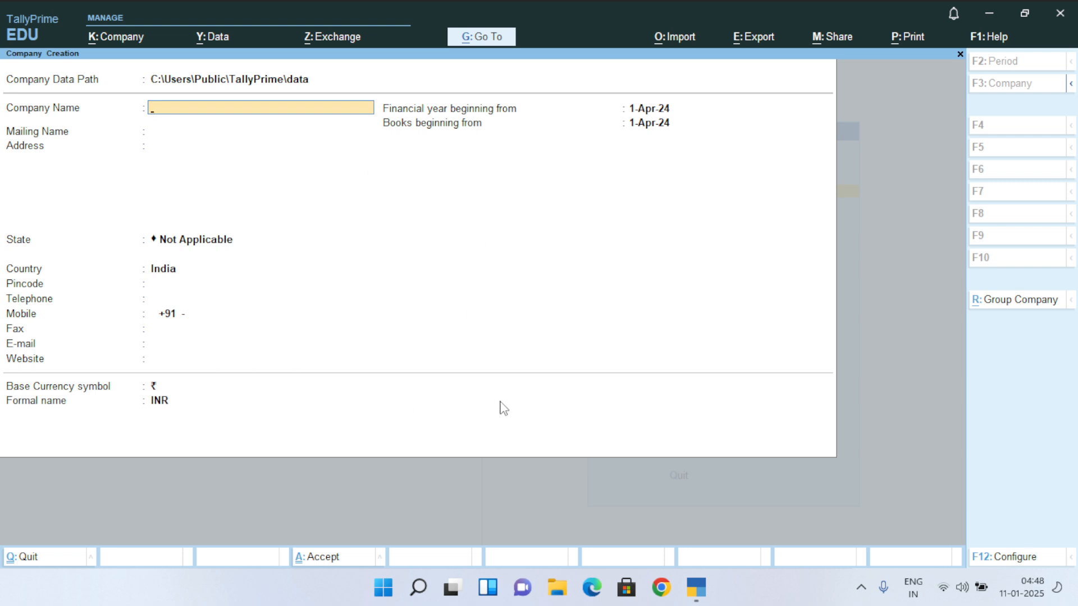
Name the company 'Happy Traders' with matching mailing name, and enter its locality and city address
type("Happy Traders")
key("Return")
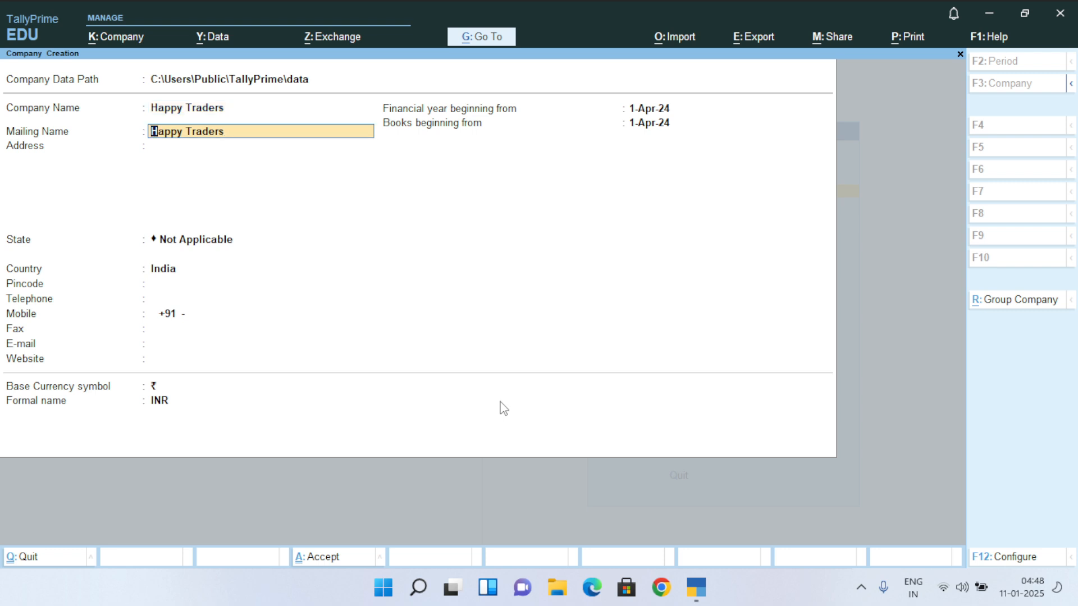
key("Return")
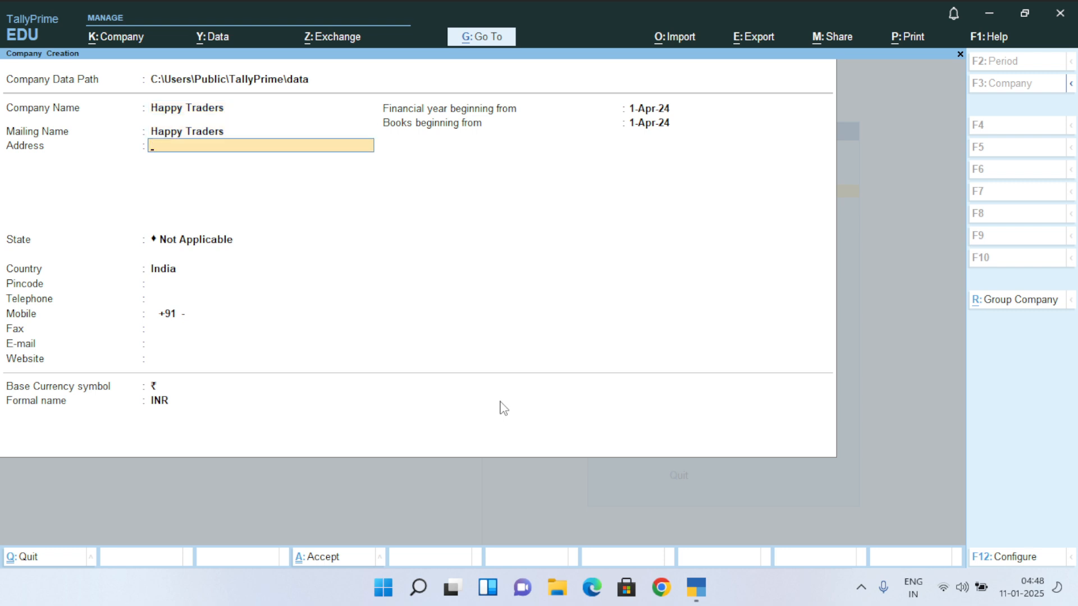
type("Civil Lines, Gorakhpur")
key("Return")
key("Return")
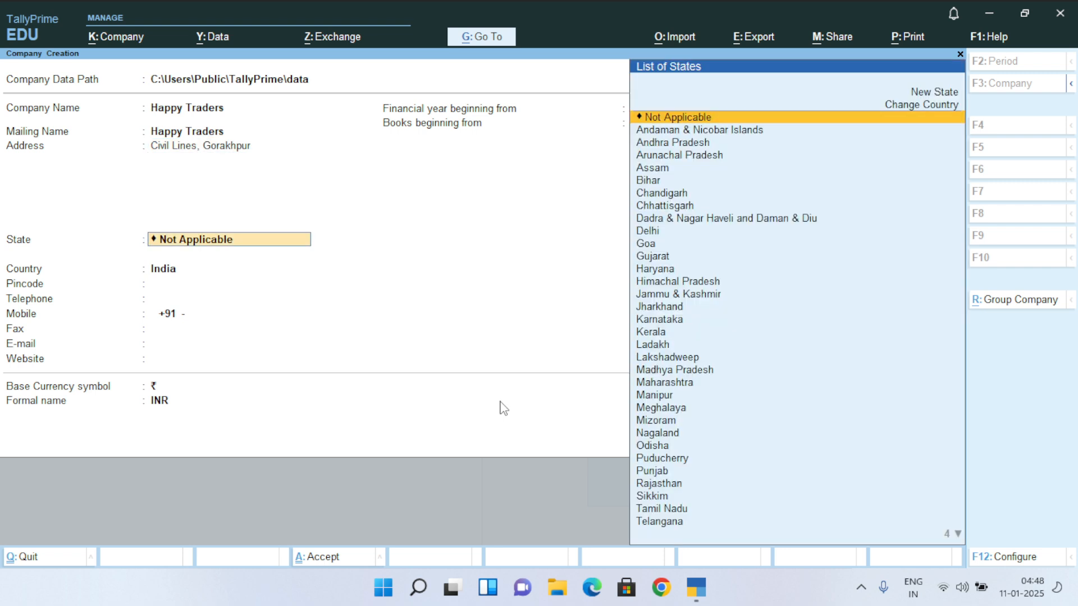
Set the state to Uttar Pradesh, then enter the pincode and mobile number
type("Utta")
key("Down")
key("Down")
key("Return")
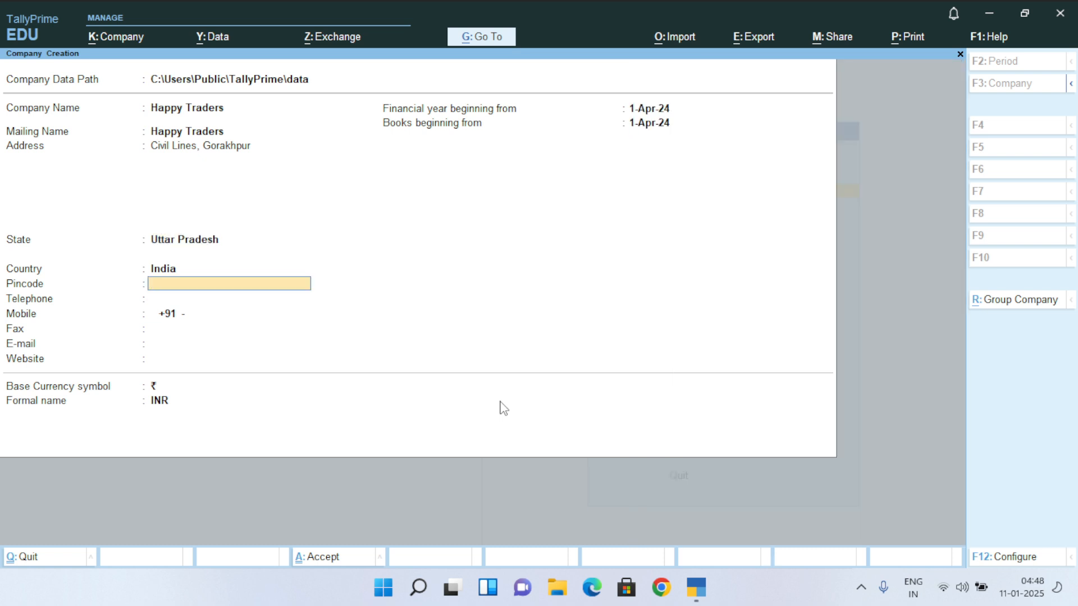
type("256365")
key("Return")
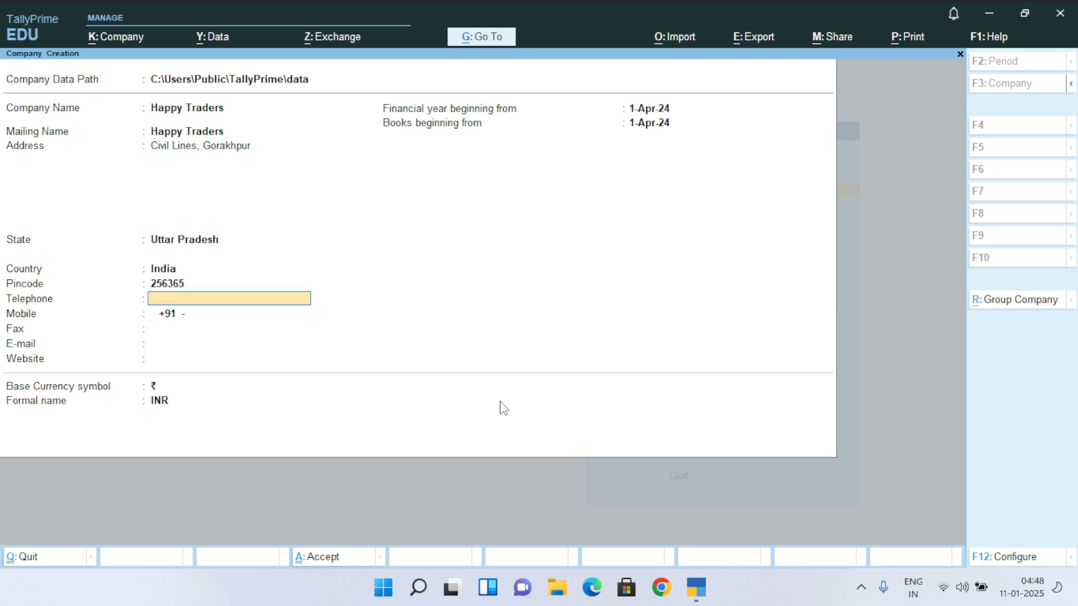
key("Return")
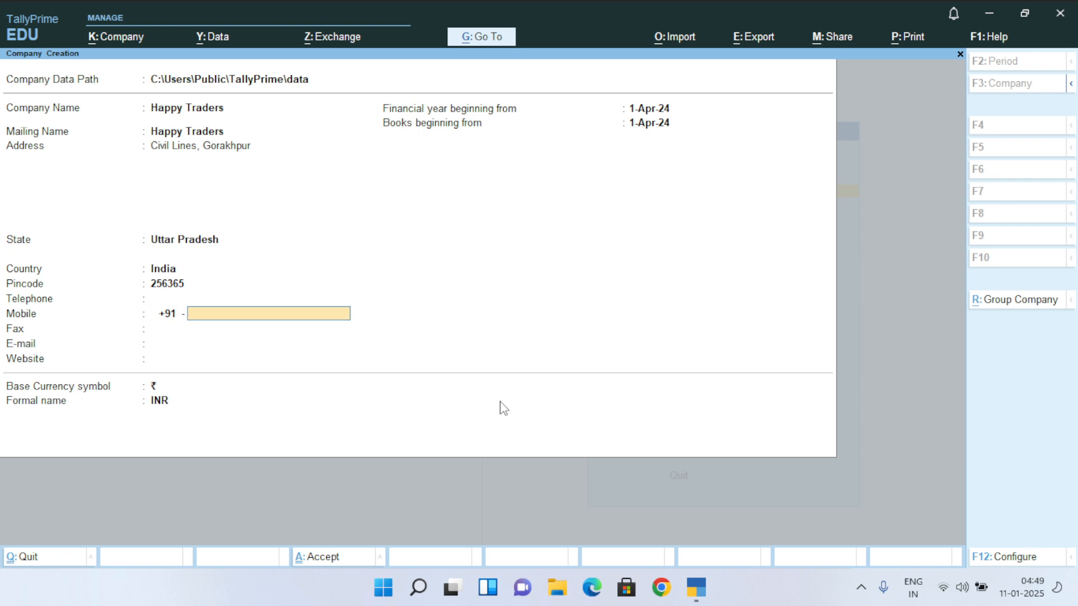
key("Return")
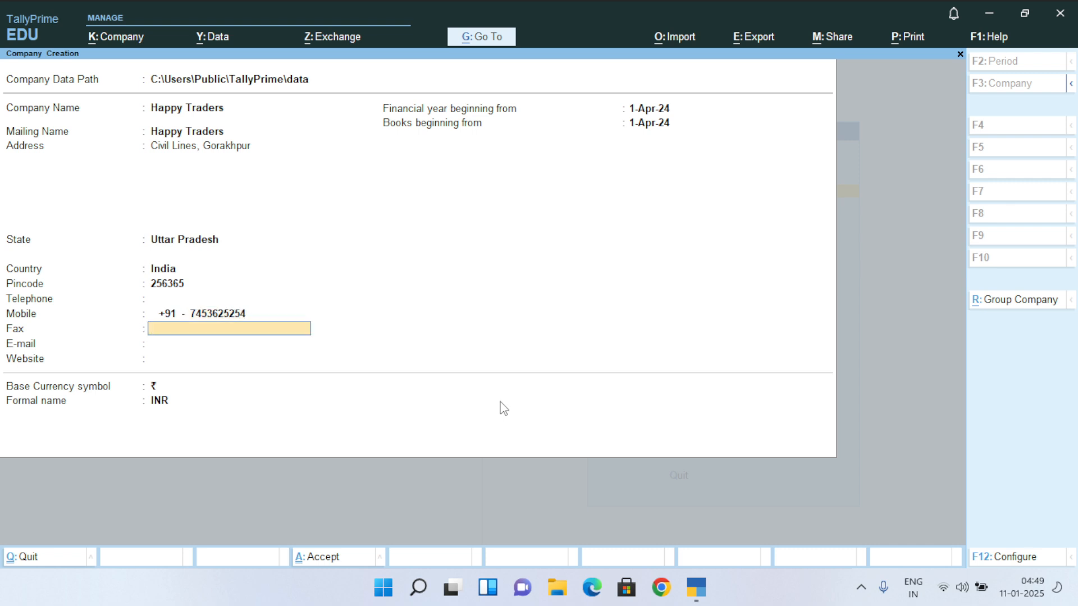
key("Return")
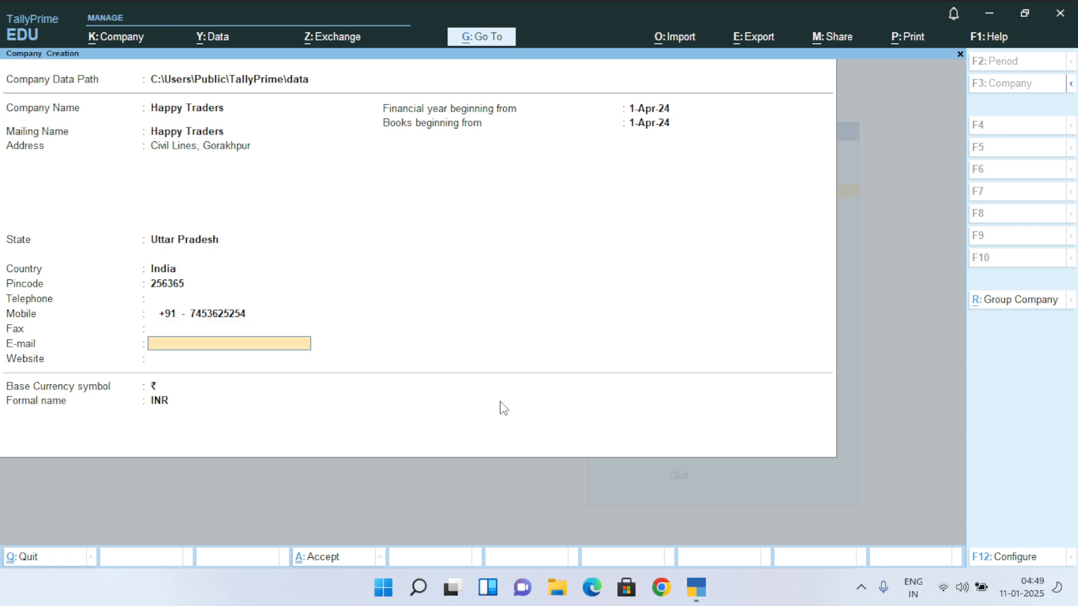
key("Return")
type("www.happytraders.com")
key("Return")
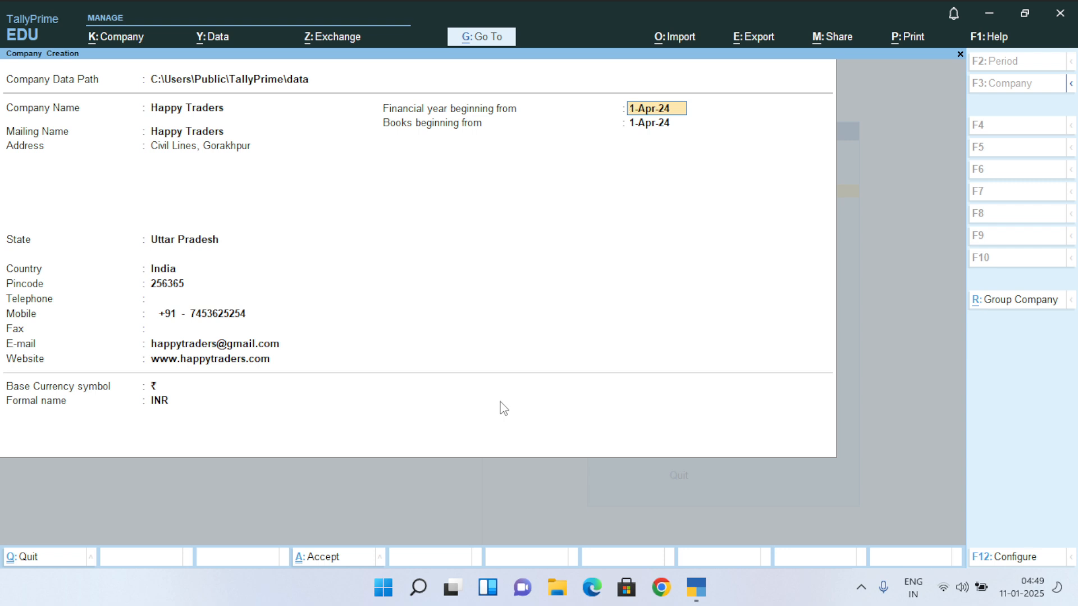
key("Return")
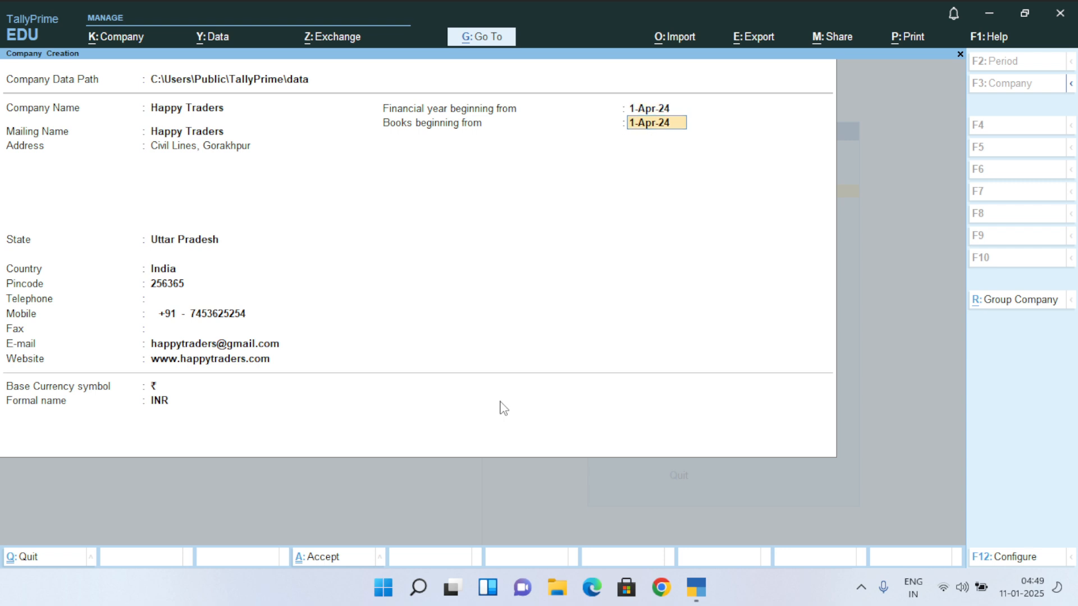
key("Return")
key("Return")
key("Return")
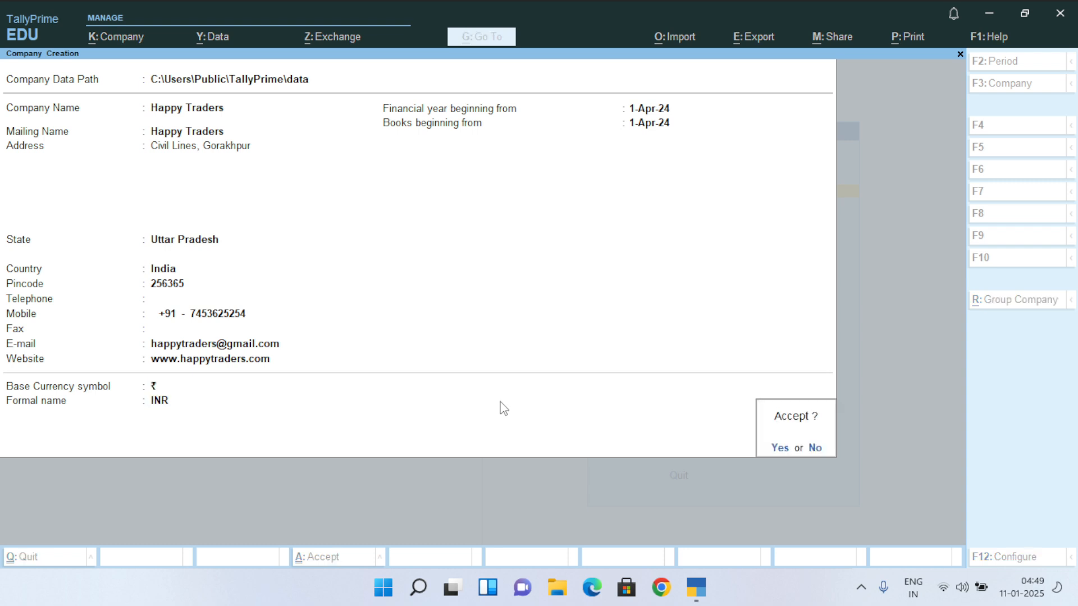
key("Return")
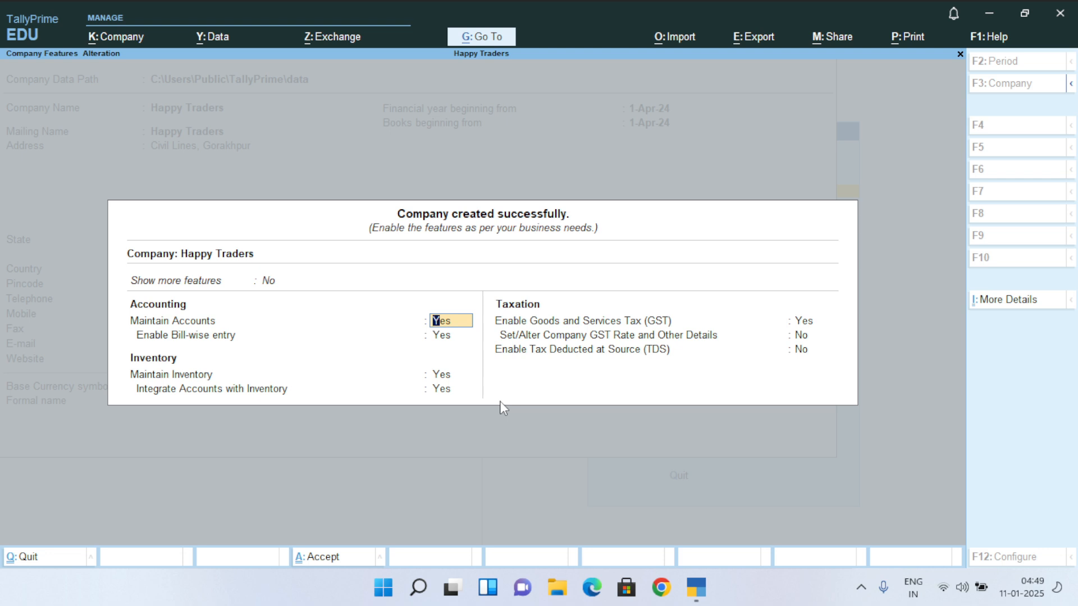
Set Enable GST to No in Happy Traders' company features and accept them
key("Return")
key("Return")
key("Return")
key("Return")
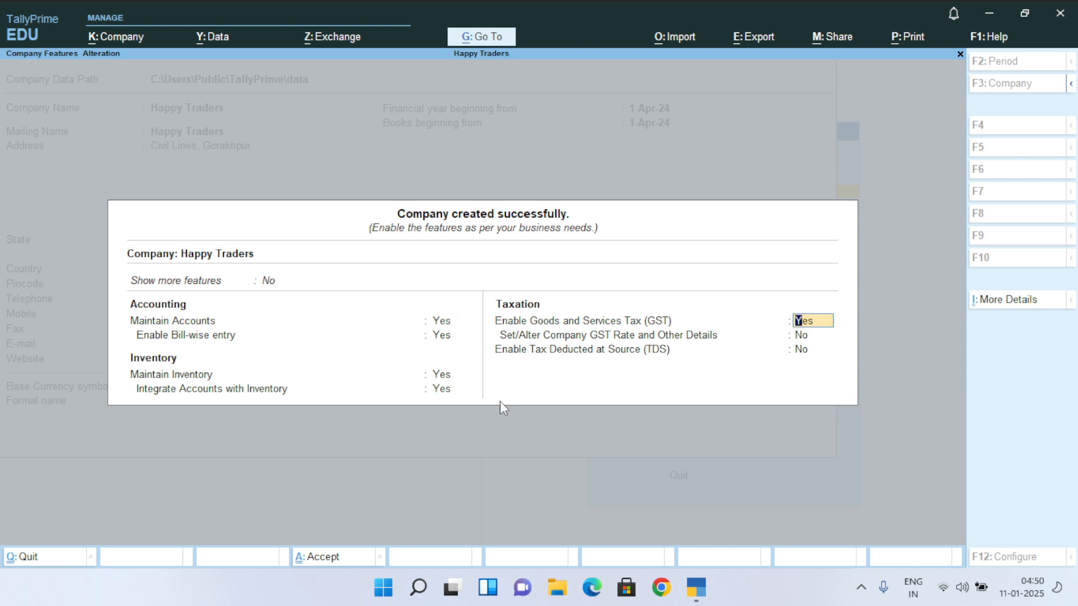
type("n")
key("Return")
key("Return")
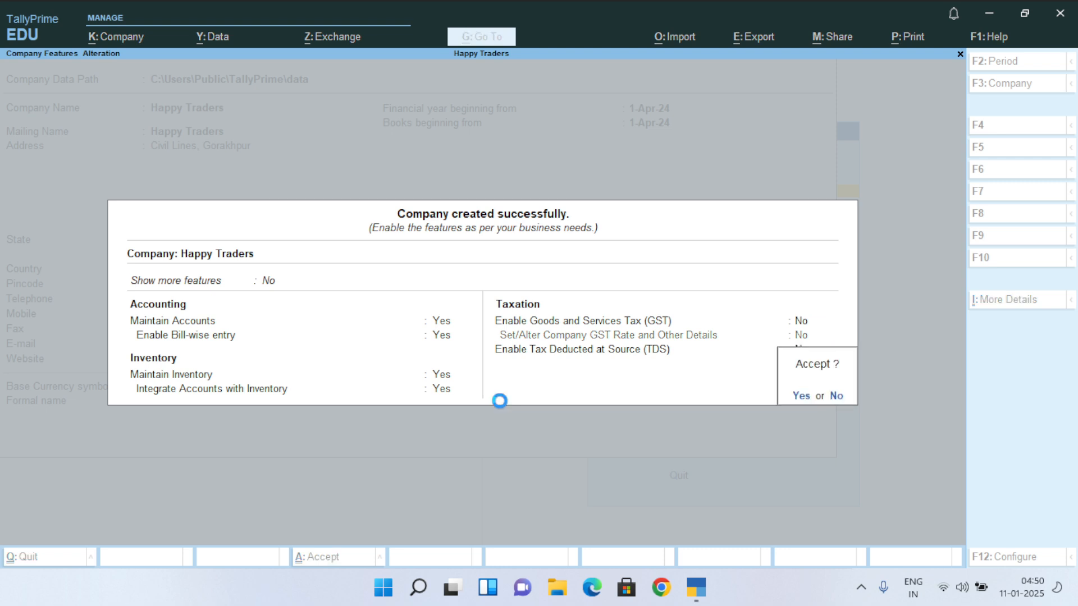
key("Return")
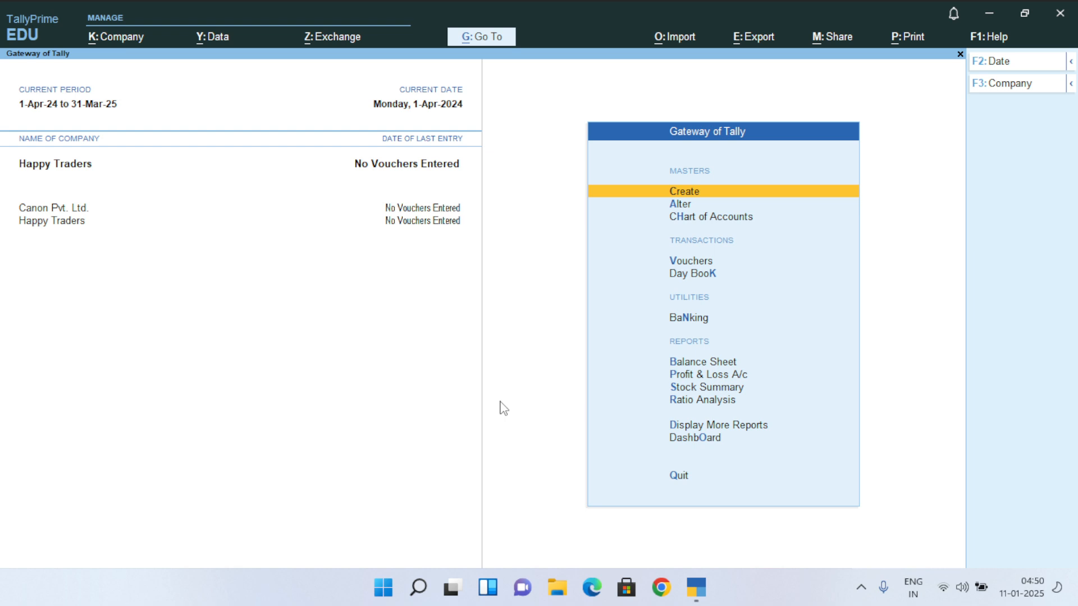